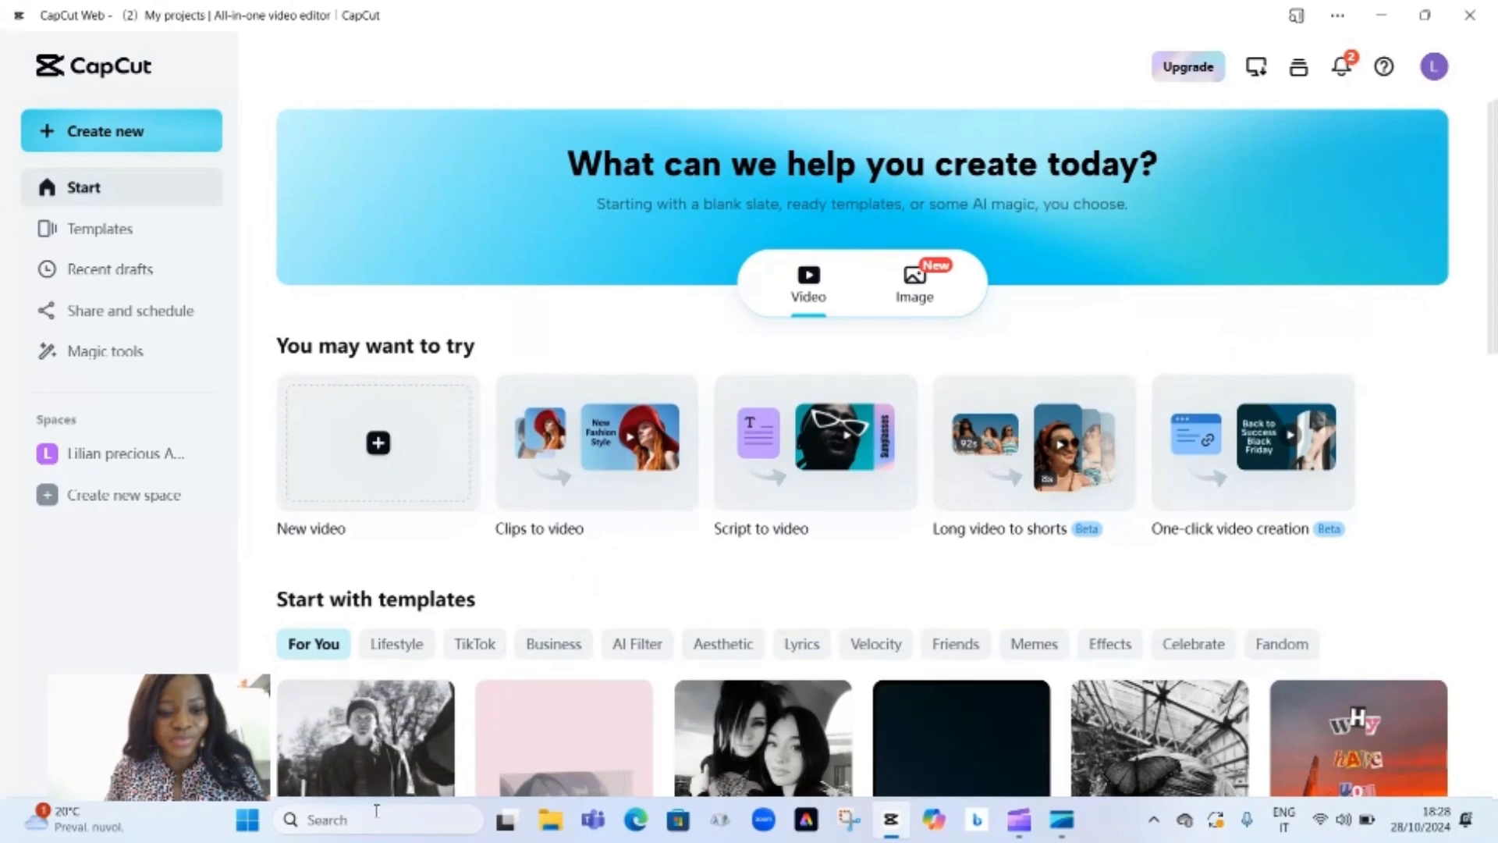
# Search Microsoft Store for 'capcut' and try installing the CapCut desktop app, which ends in an error
pyautogui.click(351, 820)
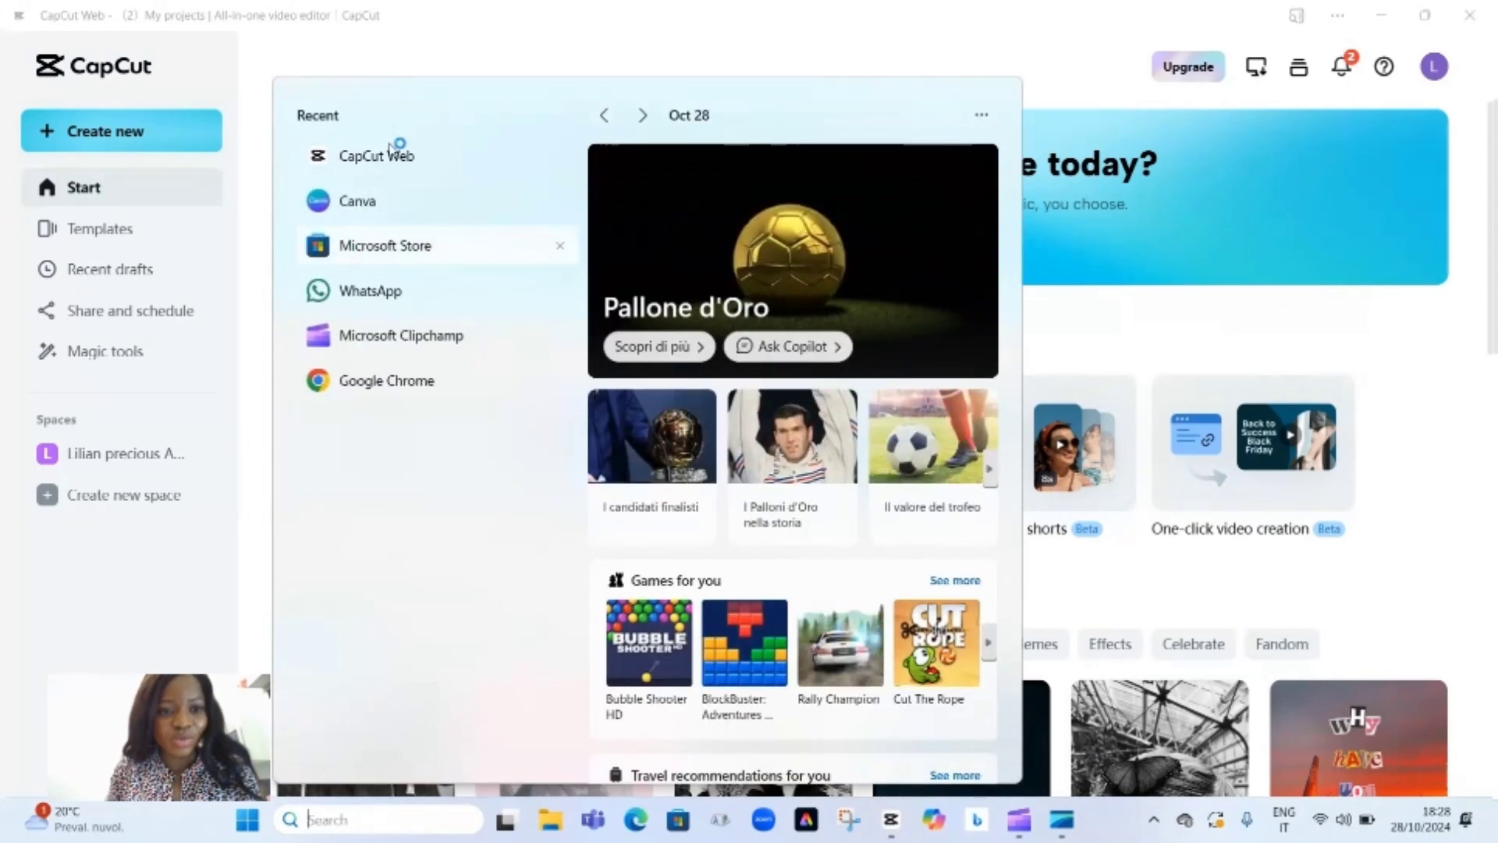
pyautogui.click(428, 245)
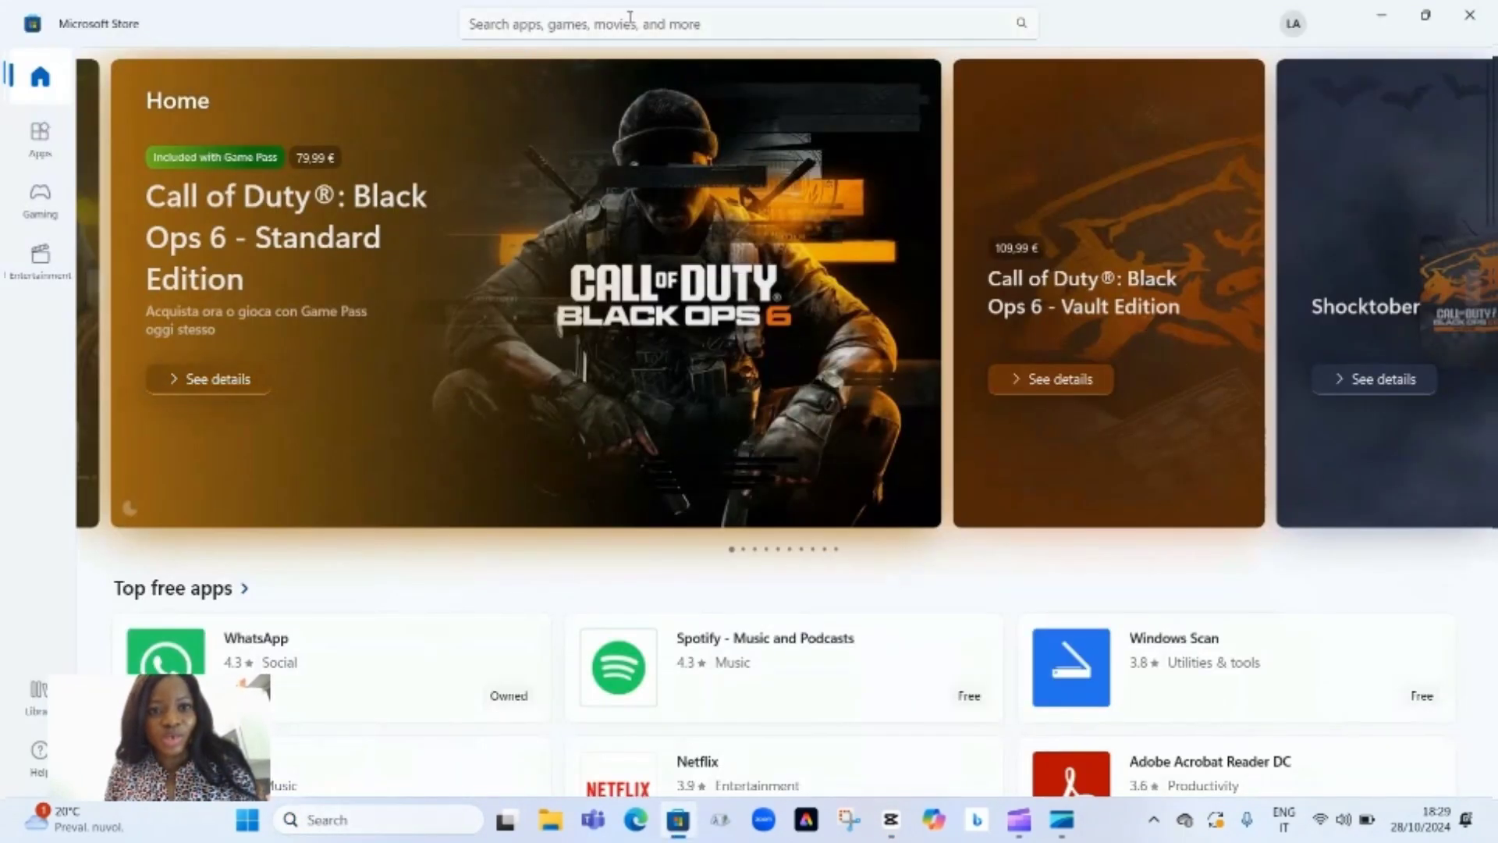
pyautogui.click(566, 26)
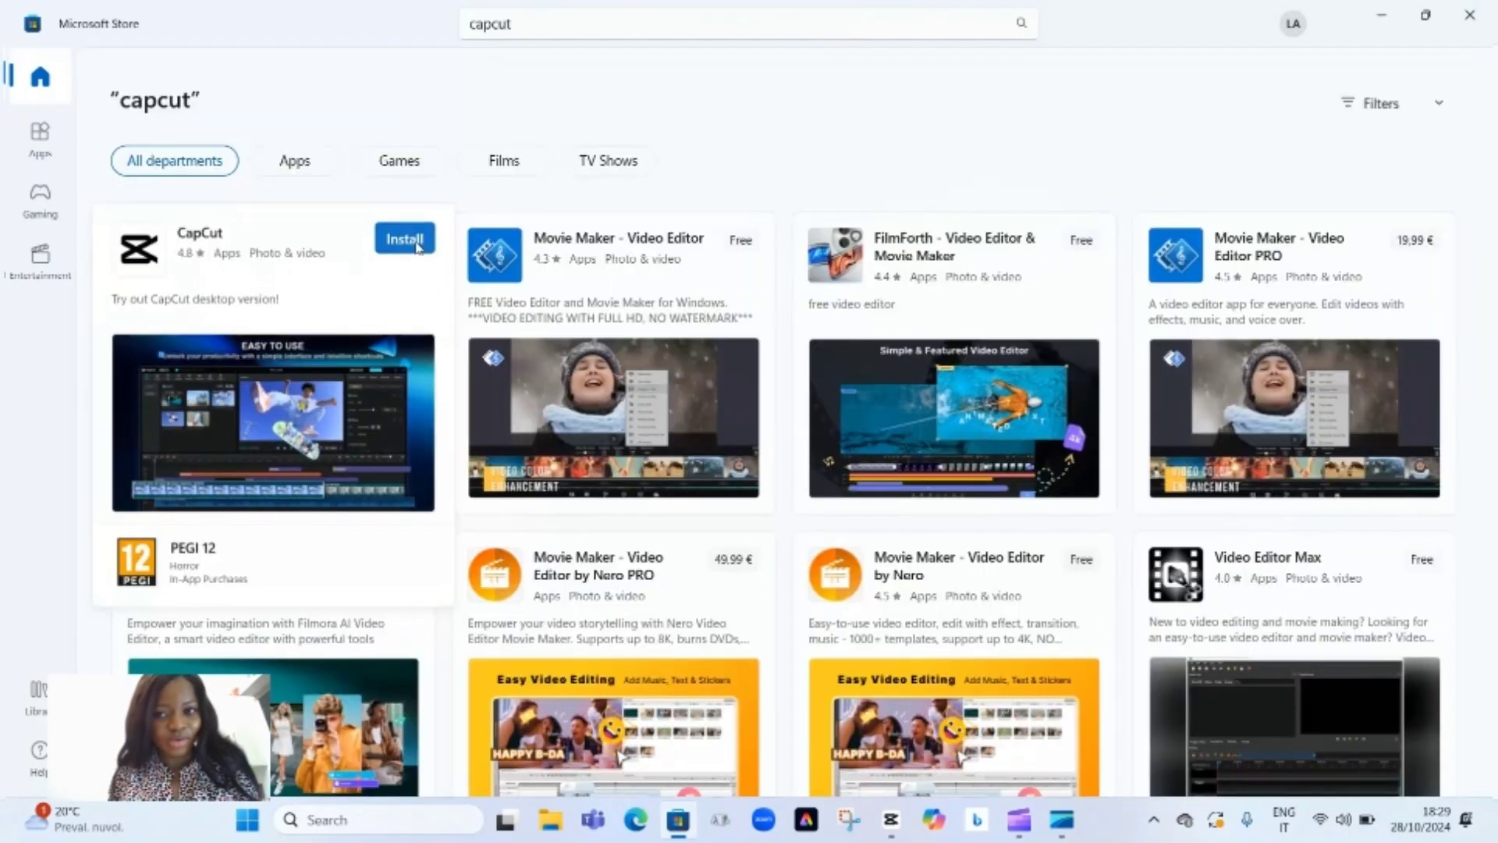
pyautogui.click(417, 245)
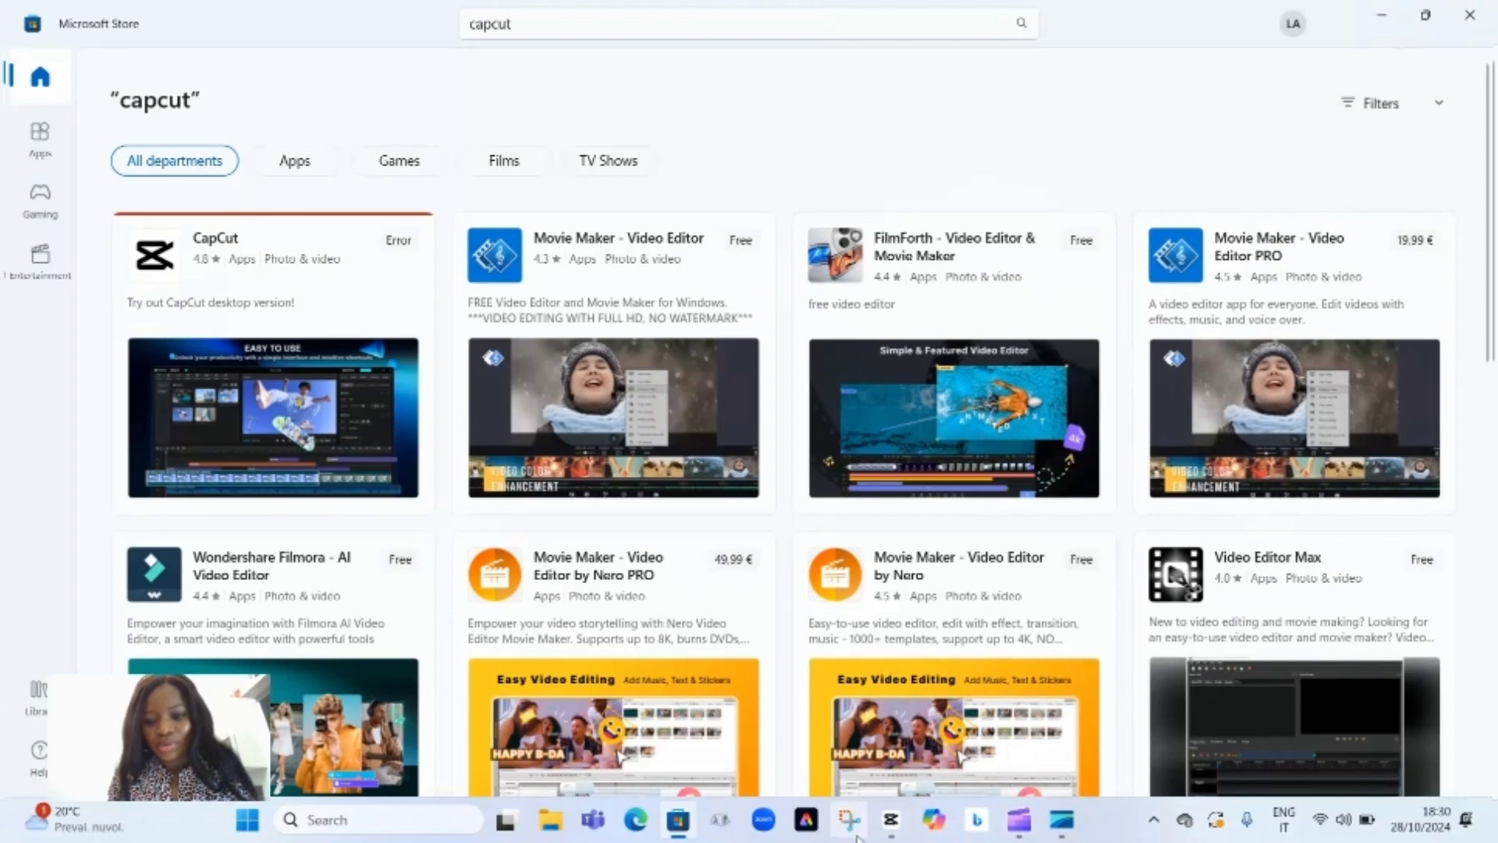
pyautogui.moveTo(888, 807)
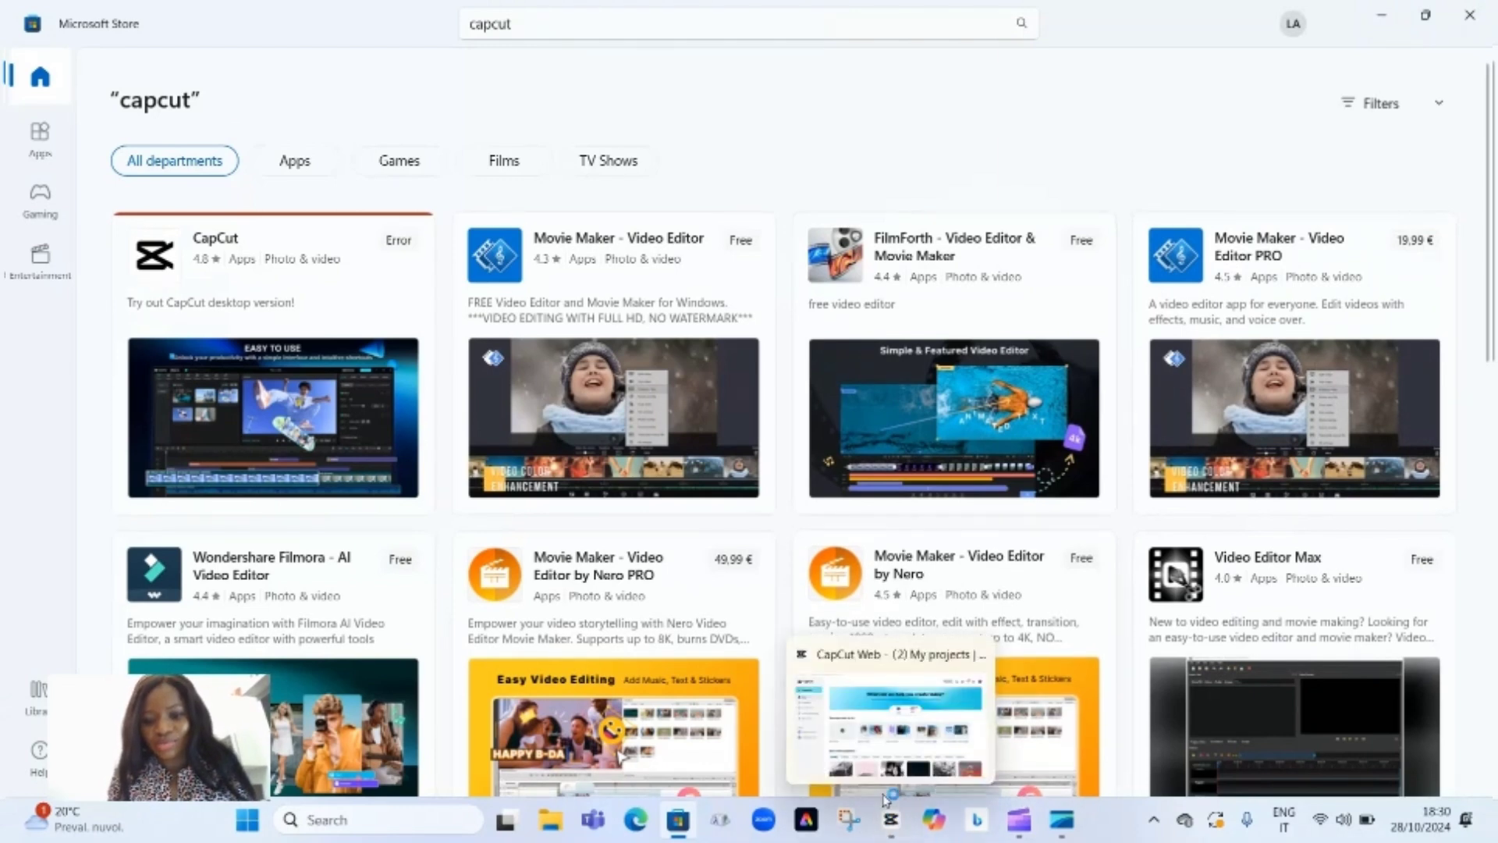
pyautogui.click(891, 817)
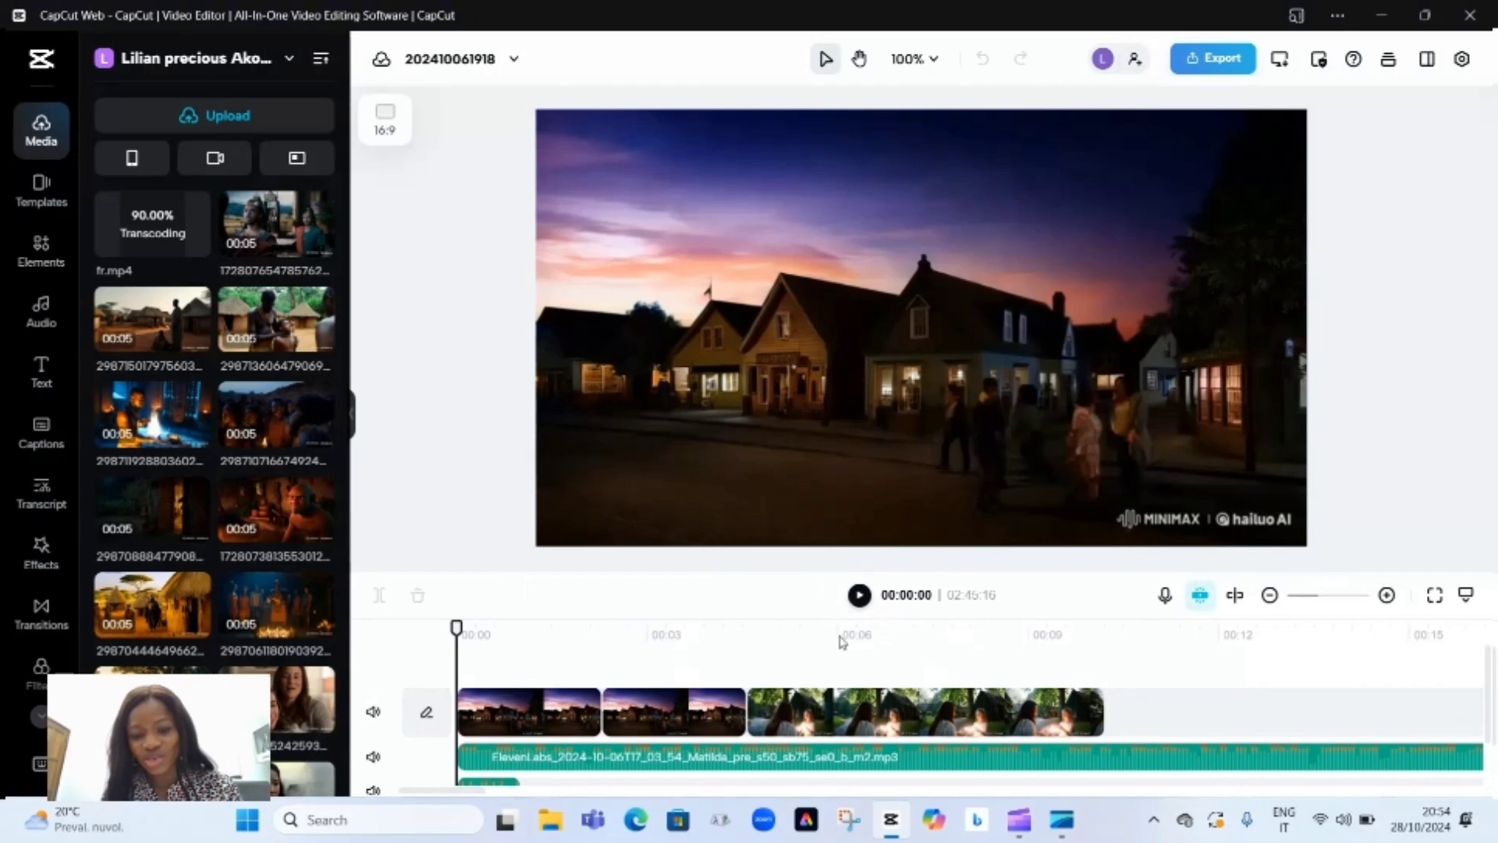
pyautogui.click(860, 596)
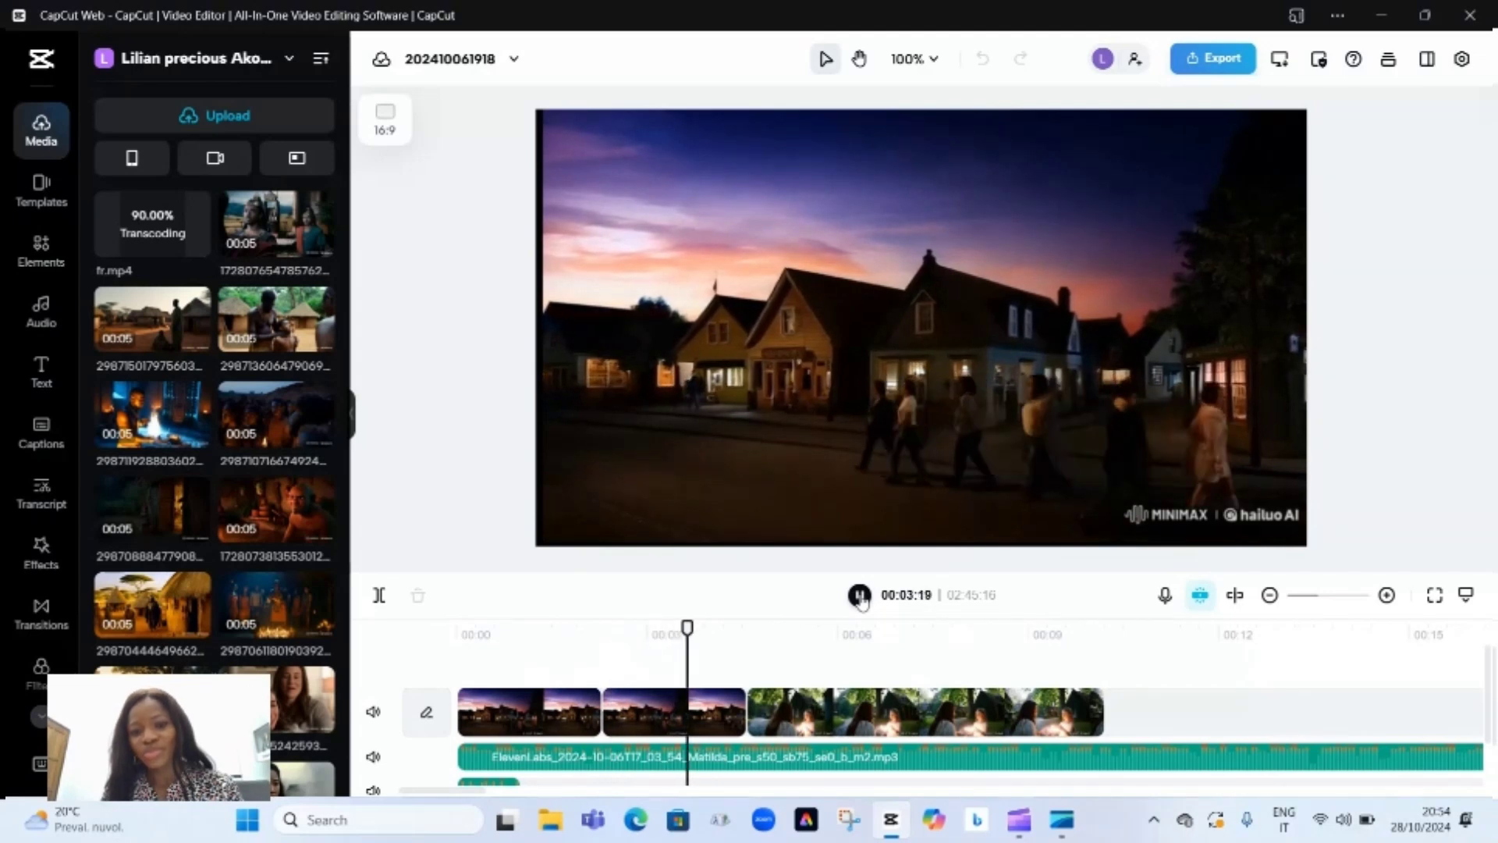
pyautogui.click(860, 597)
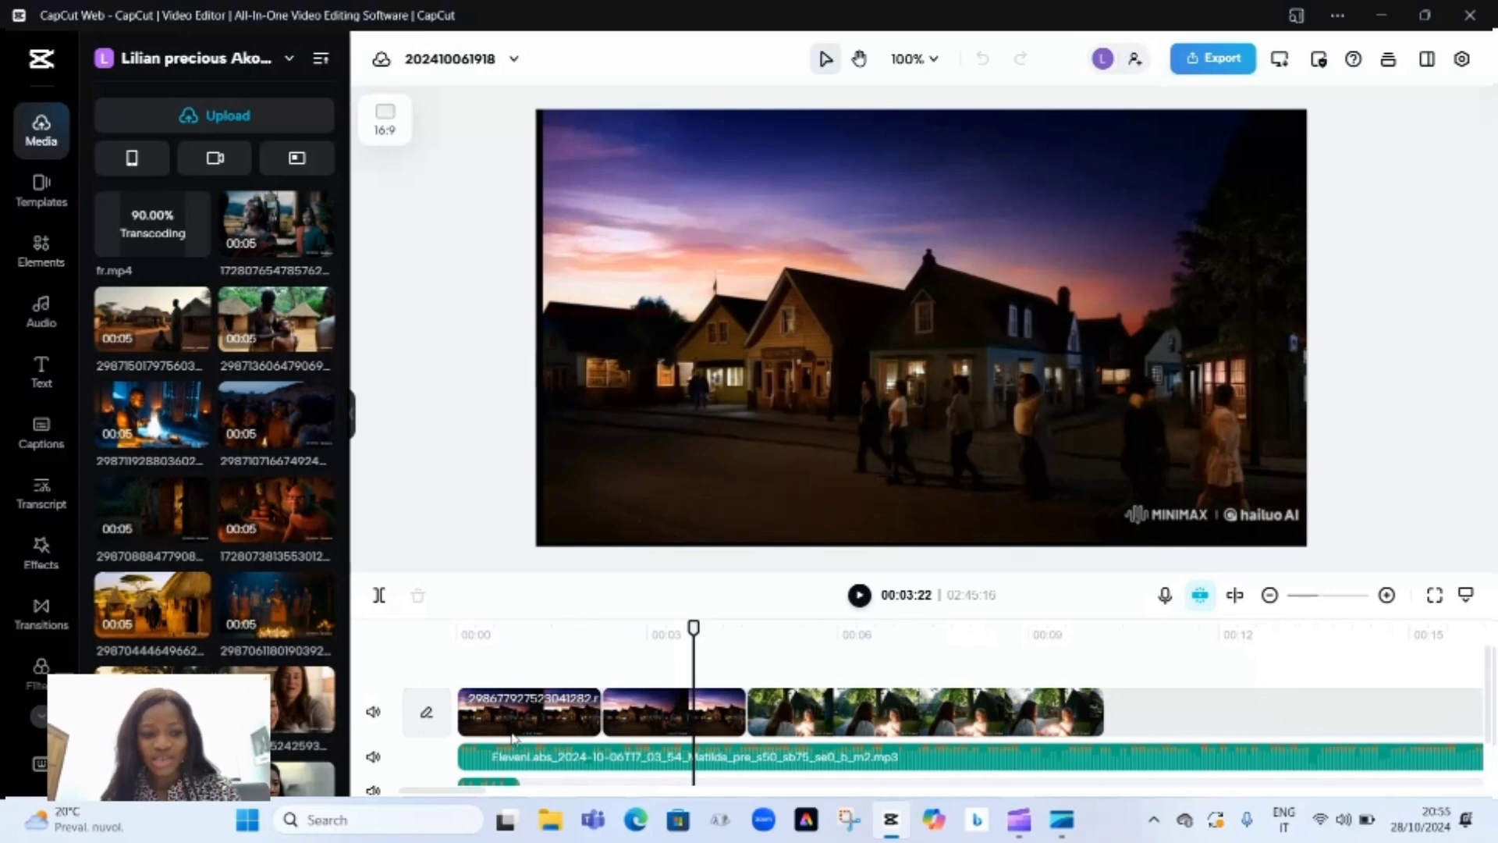
pyautogui.click(781, 345)
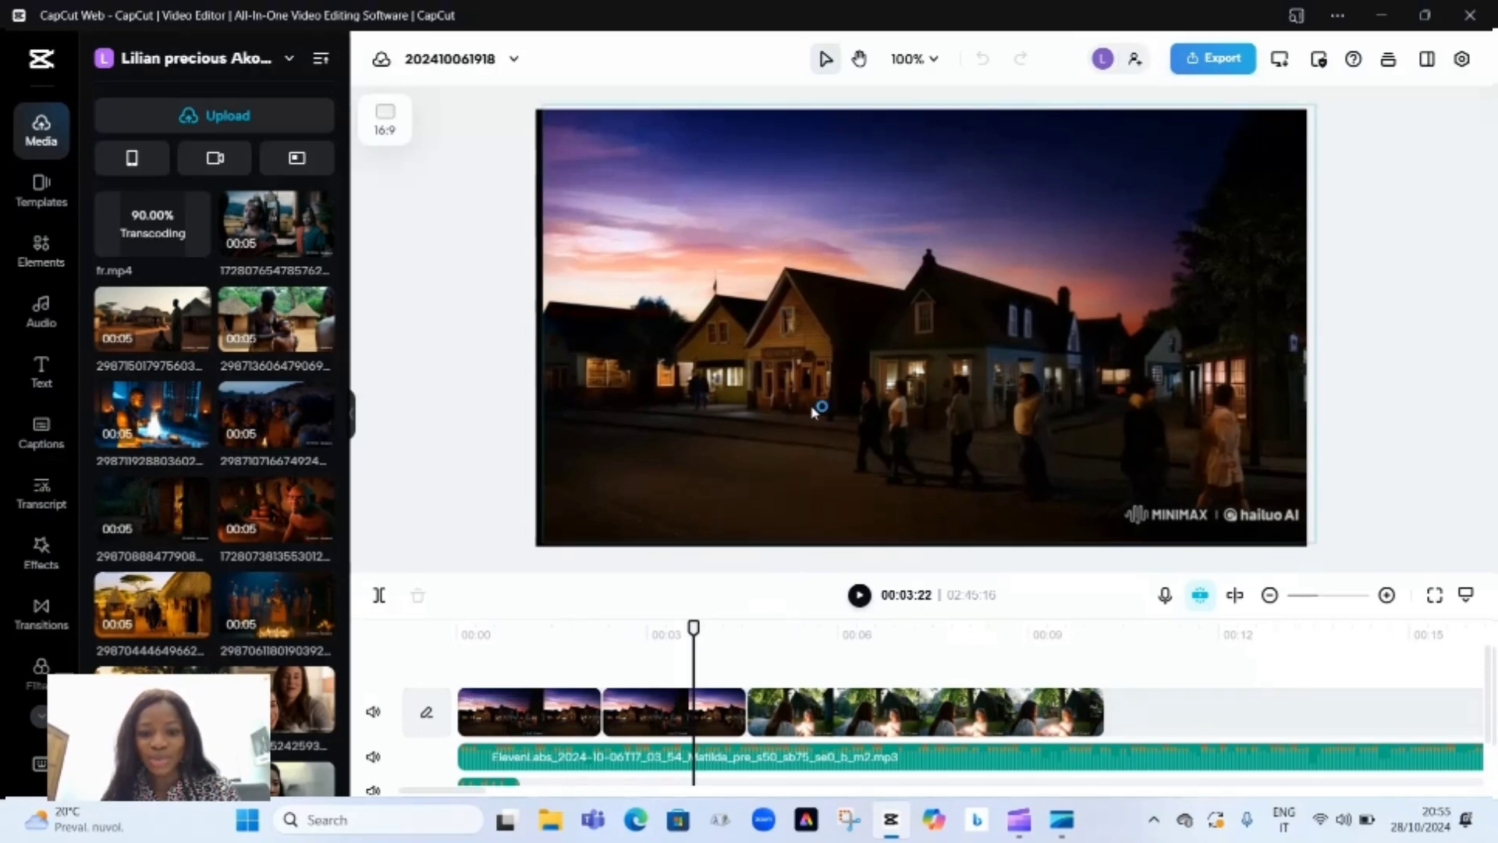
# Generate English (US) auto captions from the project's speech
pyautogui.click(36, 447)
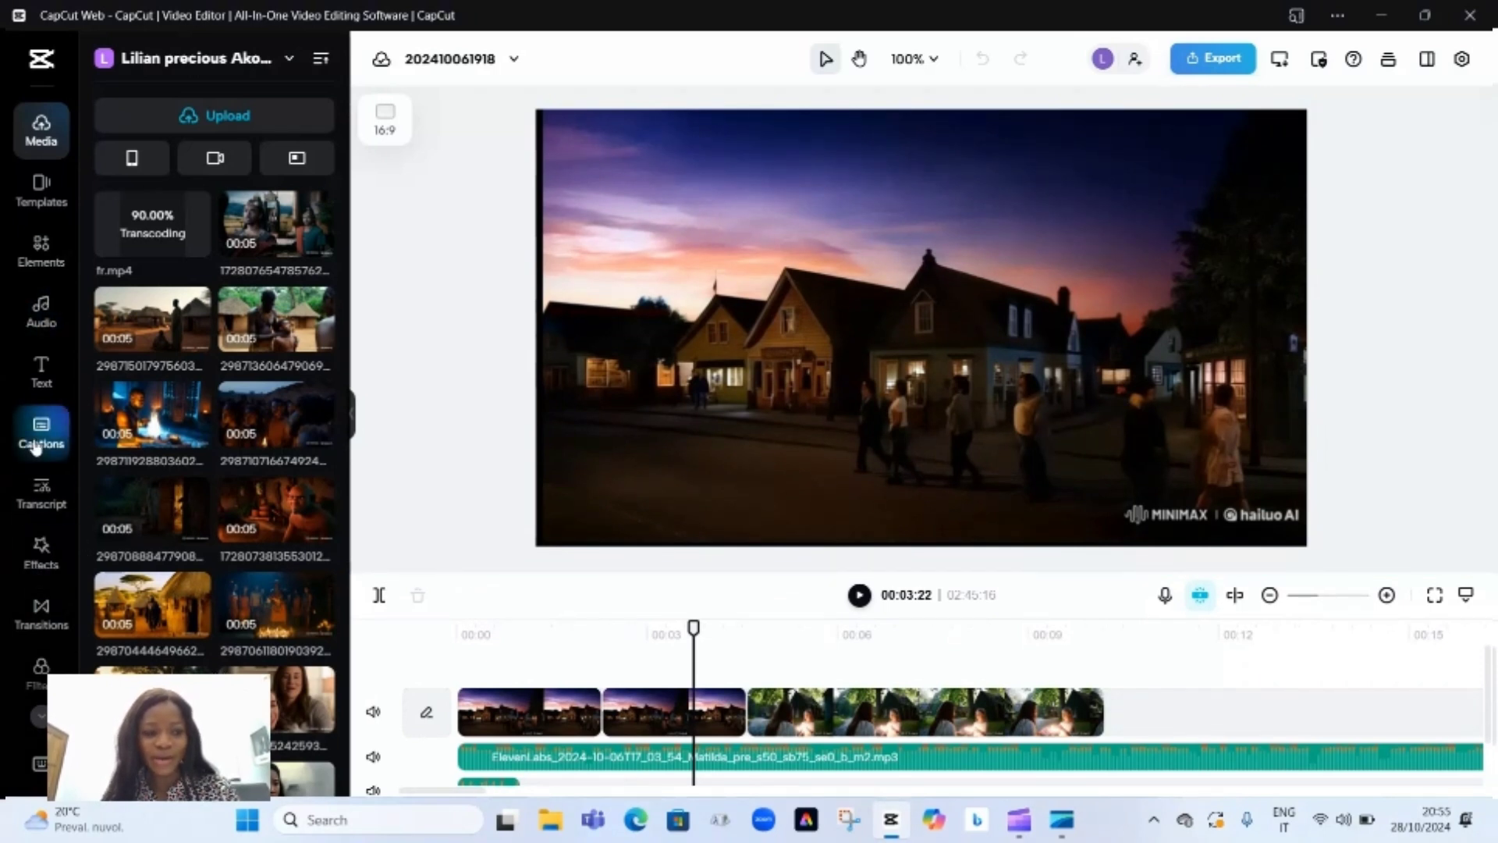
pyautogui.click(221, 189)
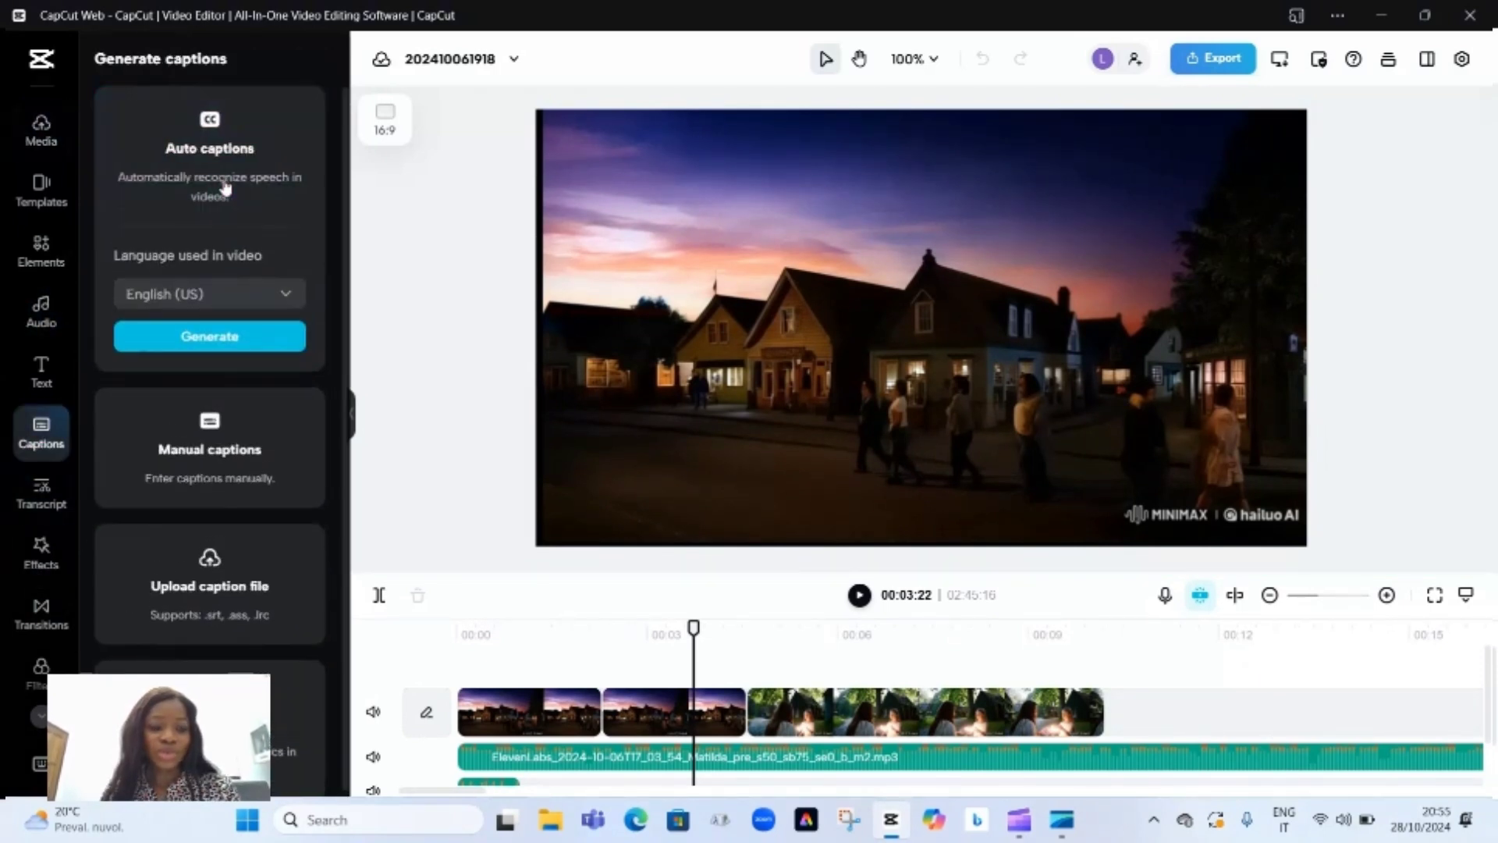
pyautogui.click(228, 342)
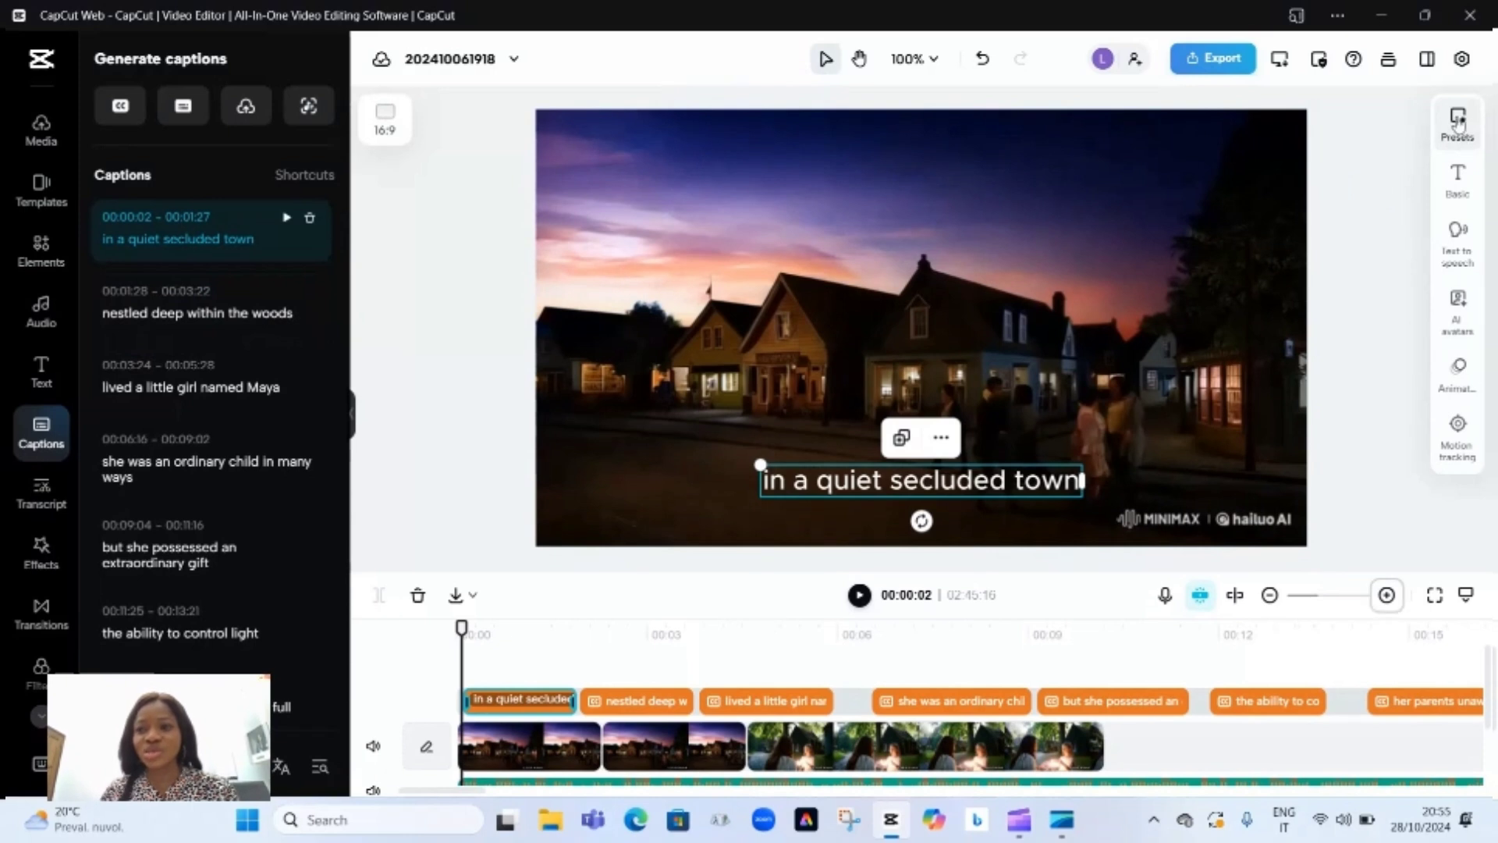
# Style the captions with the Brown Fox template from the caption Presets
pyautogui.click(1458, 125)
pyautogui.click(1354, 162)
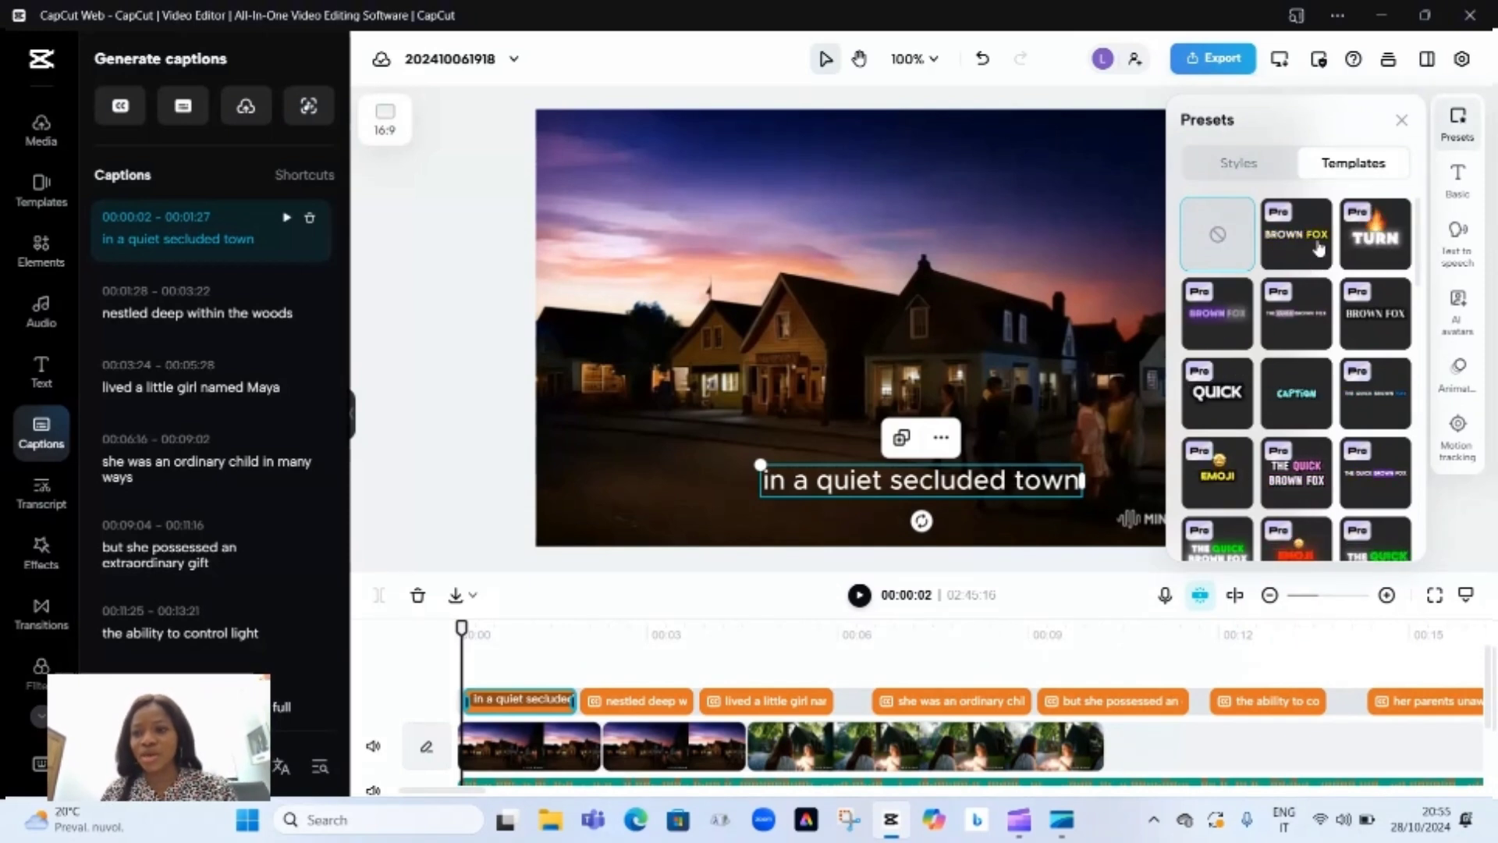
pyautogui.click(1317, 247)
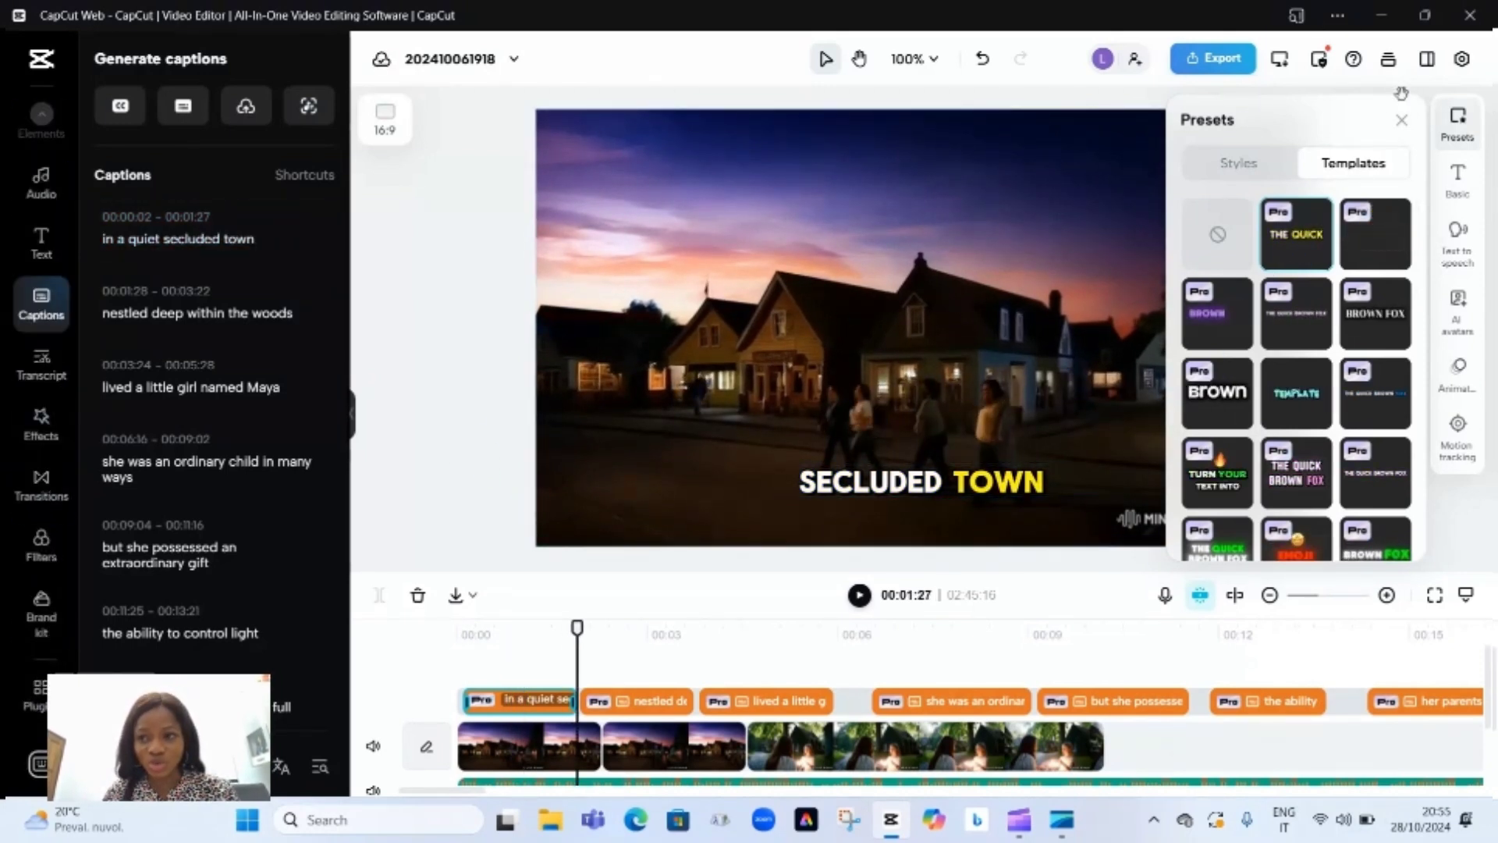
# Close the Presets panel, leaving the Brown Fox captions on the timeline
pyautogui.click(1401, 119)
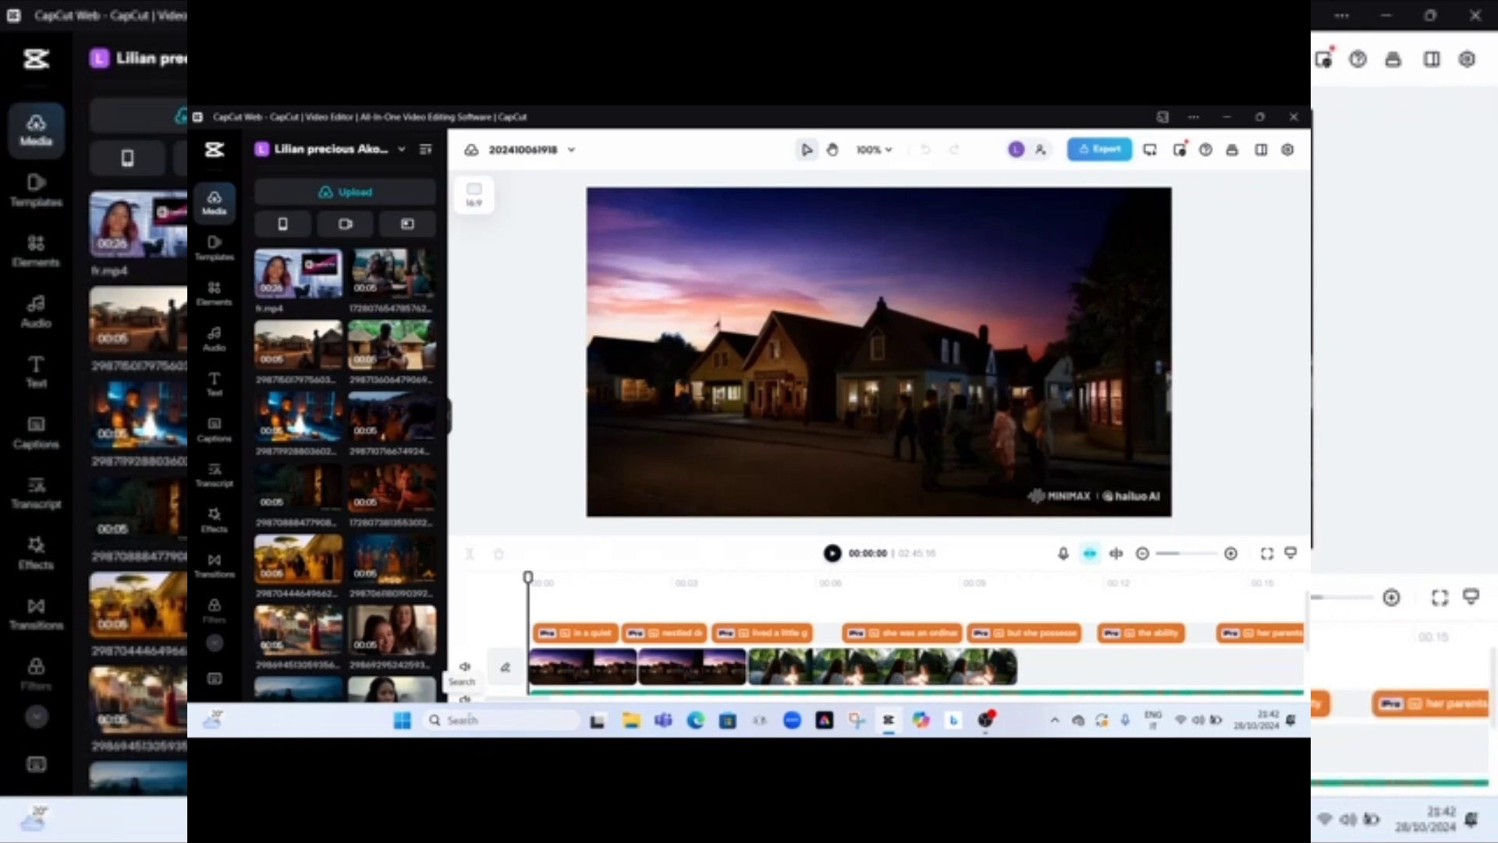
# Look up Microsoft Clipchamp in Microsoft Store, then close the Store and bring up Windows Search
pyautogui.click(730, 721)
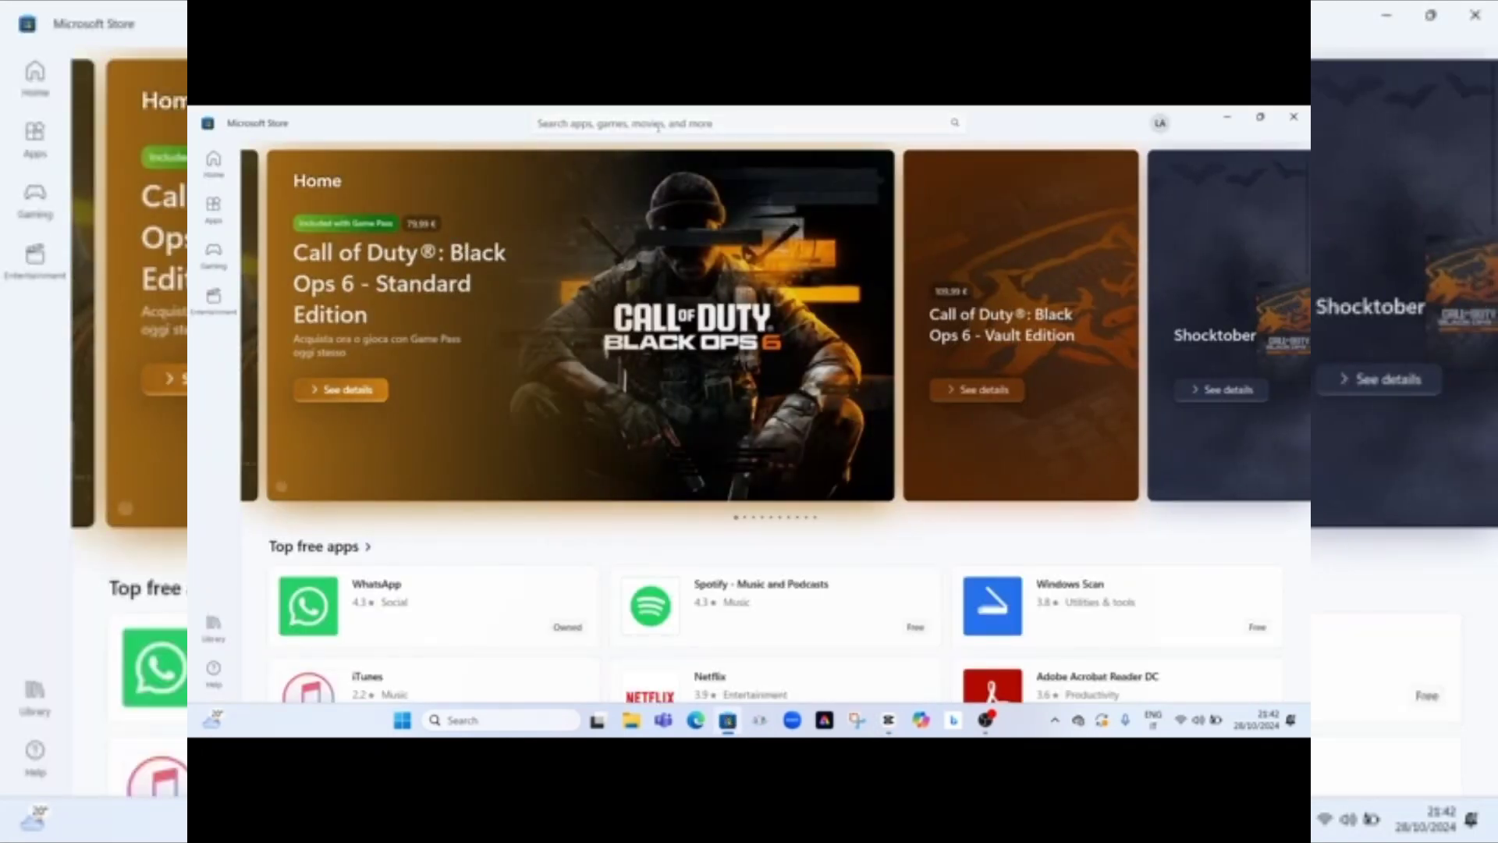
pyautogui.click(708, 121)
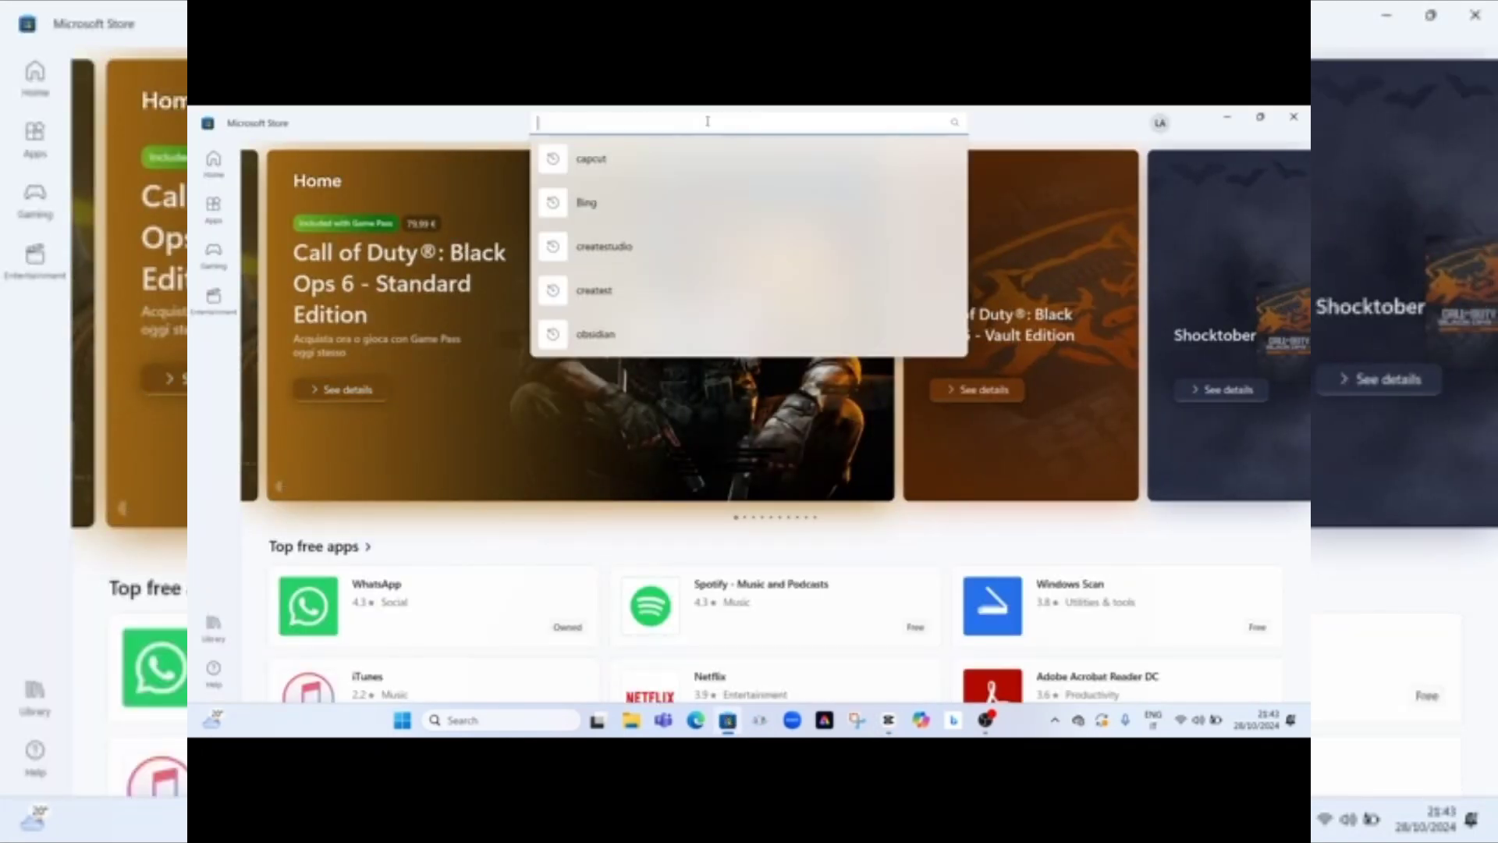
pyautogui.write('microsoft c')
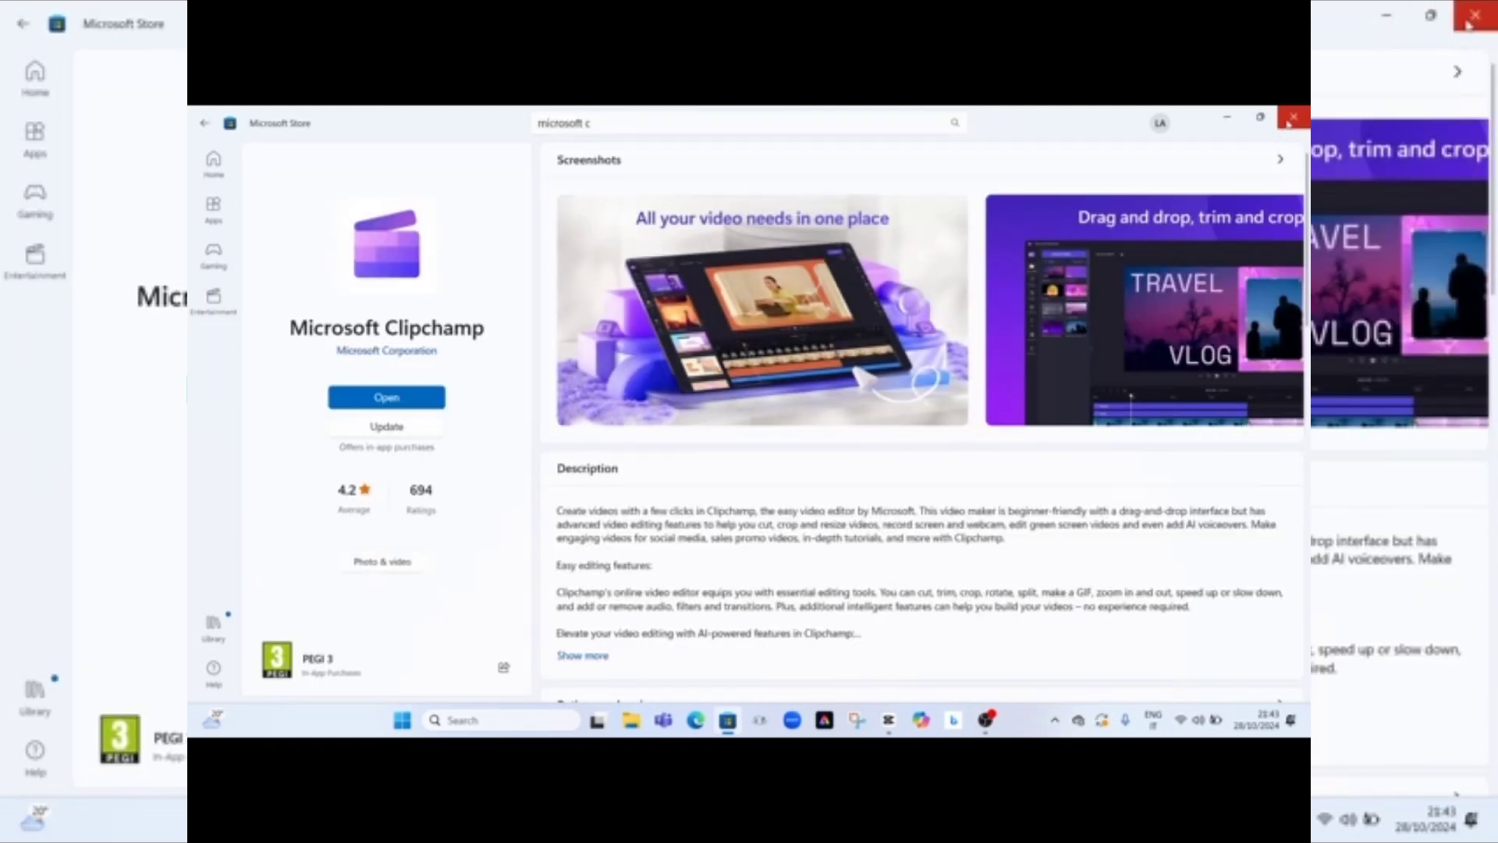
pyautogui.click(1295, 118)
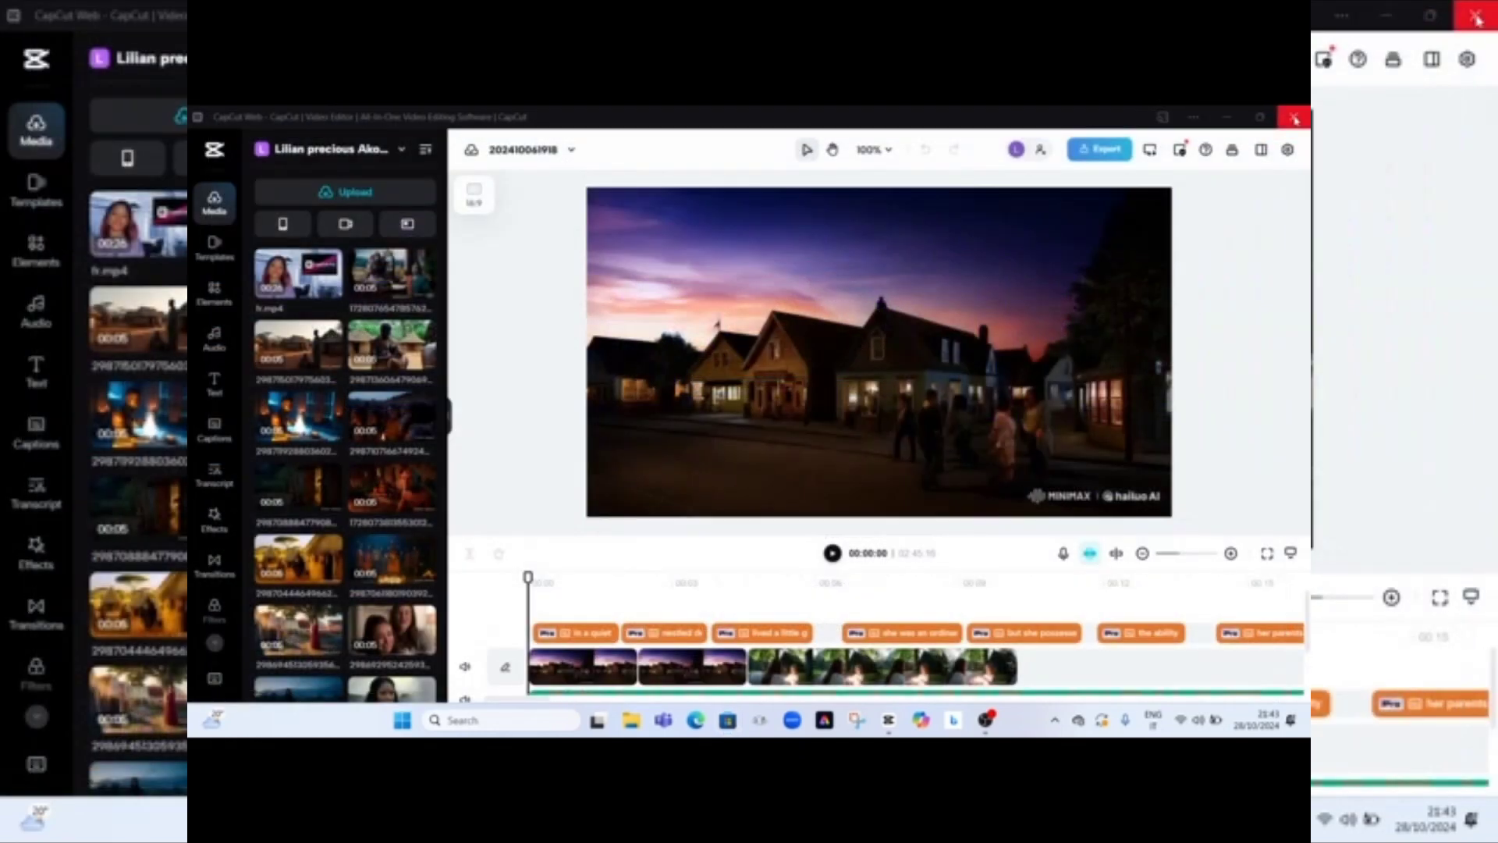
pyautogui.click(468, 718)
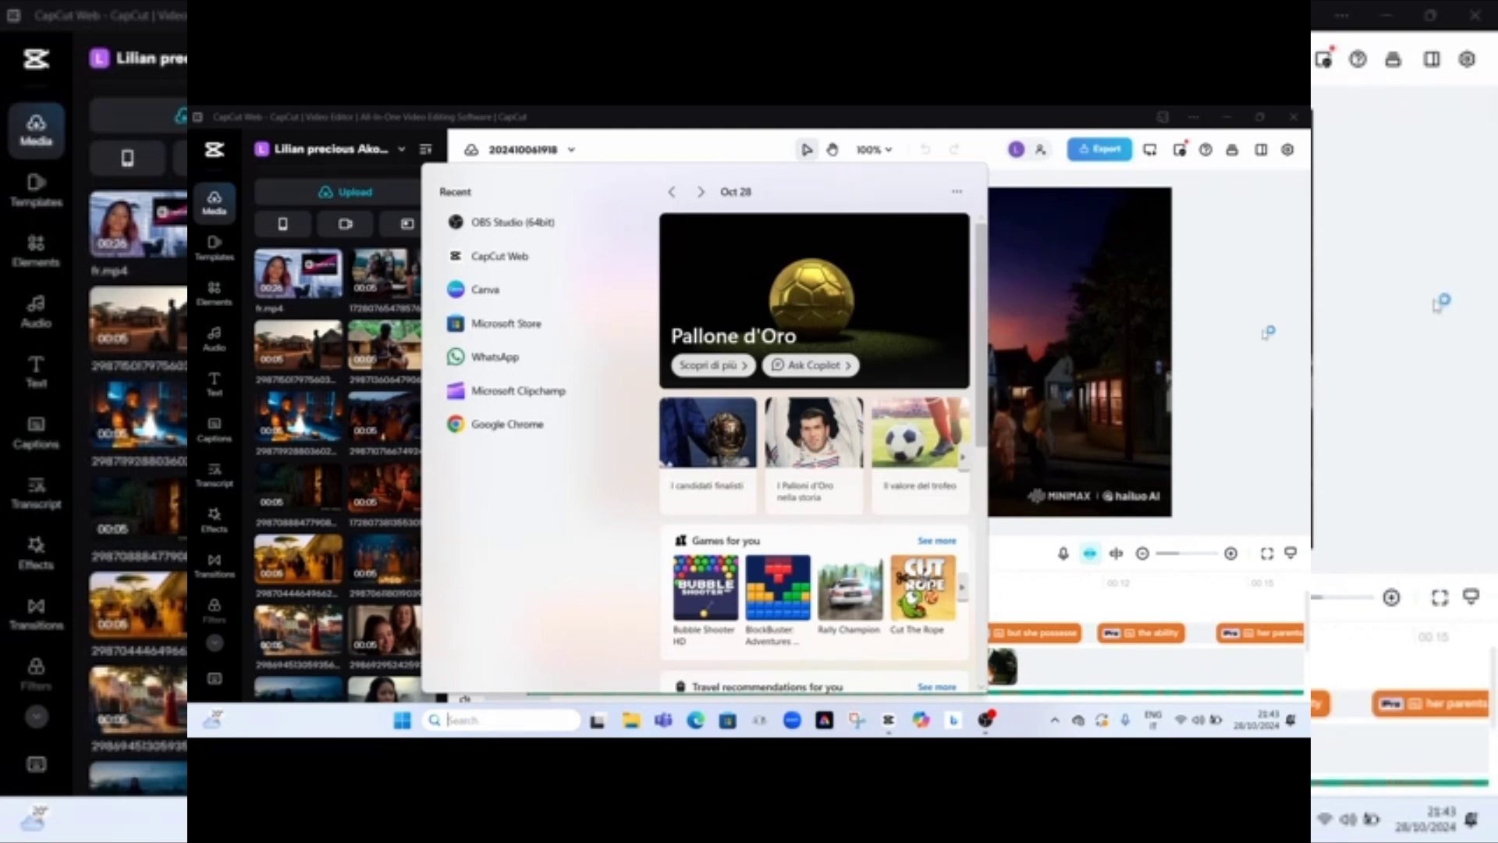
# Launch Clipchamp and create a new empty 'Untitled video' project
pyautogui.click(1266, 334)
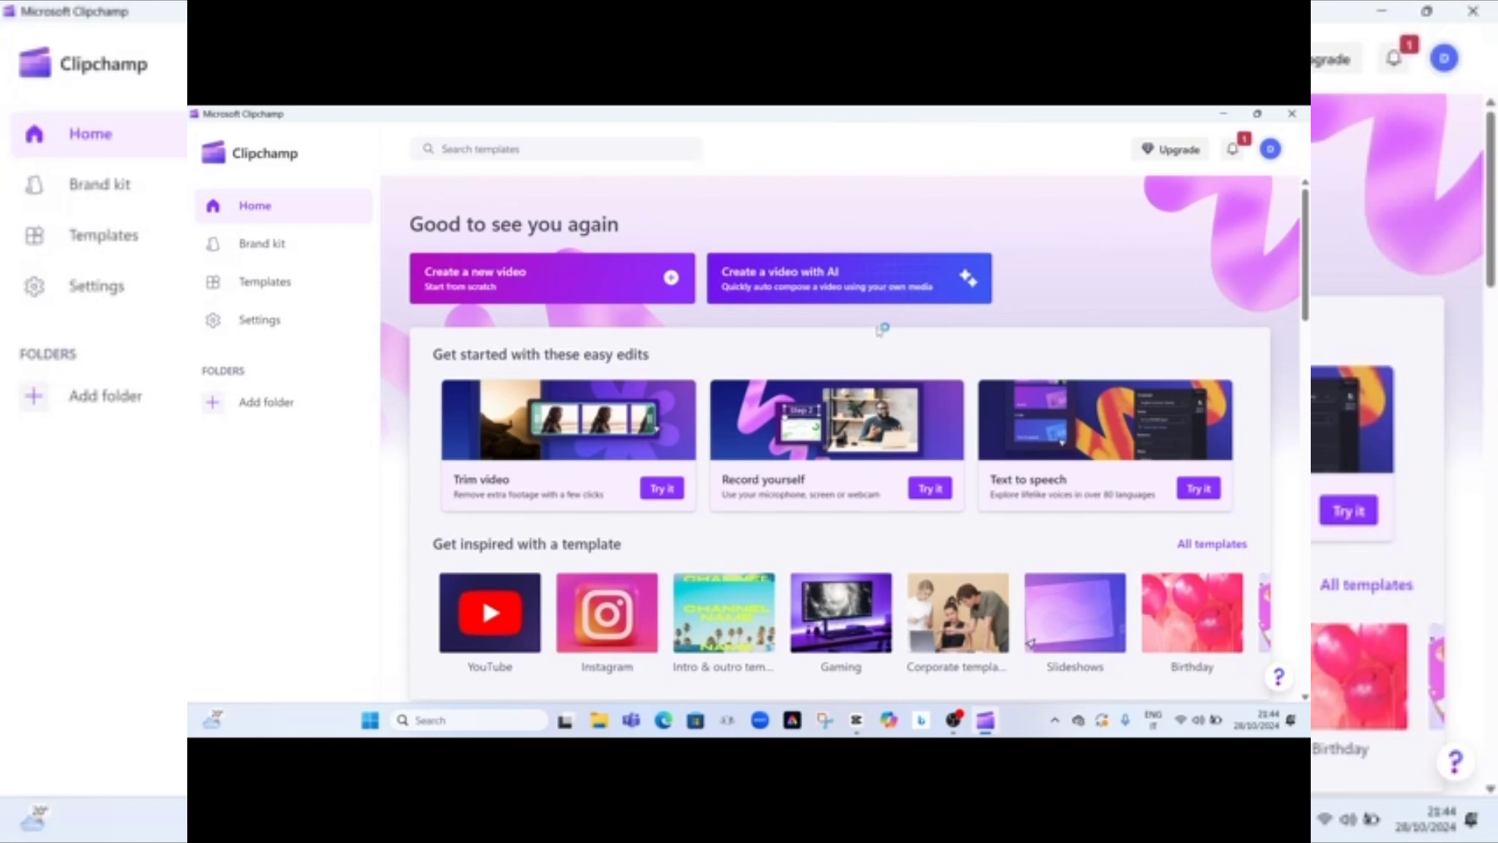
pyautogui.click(495, 282)
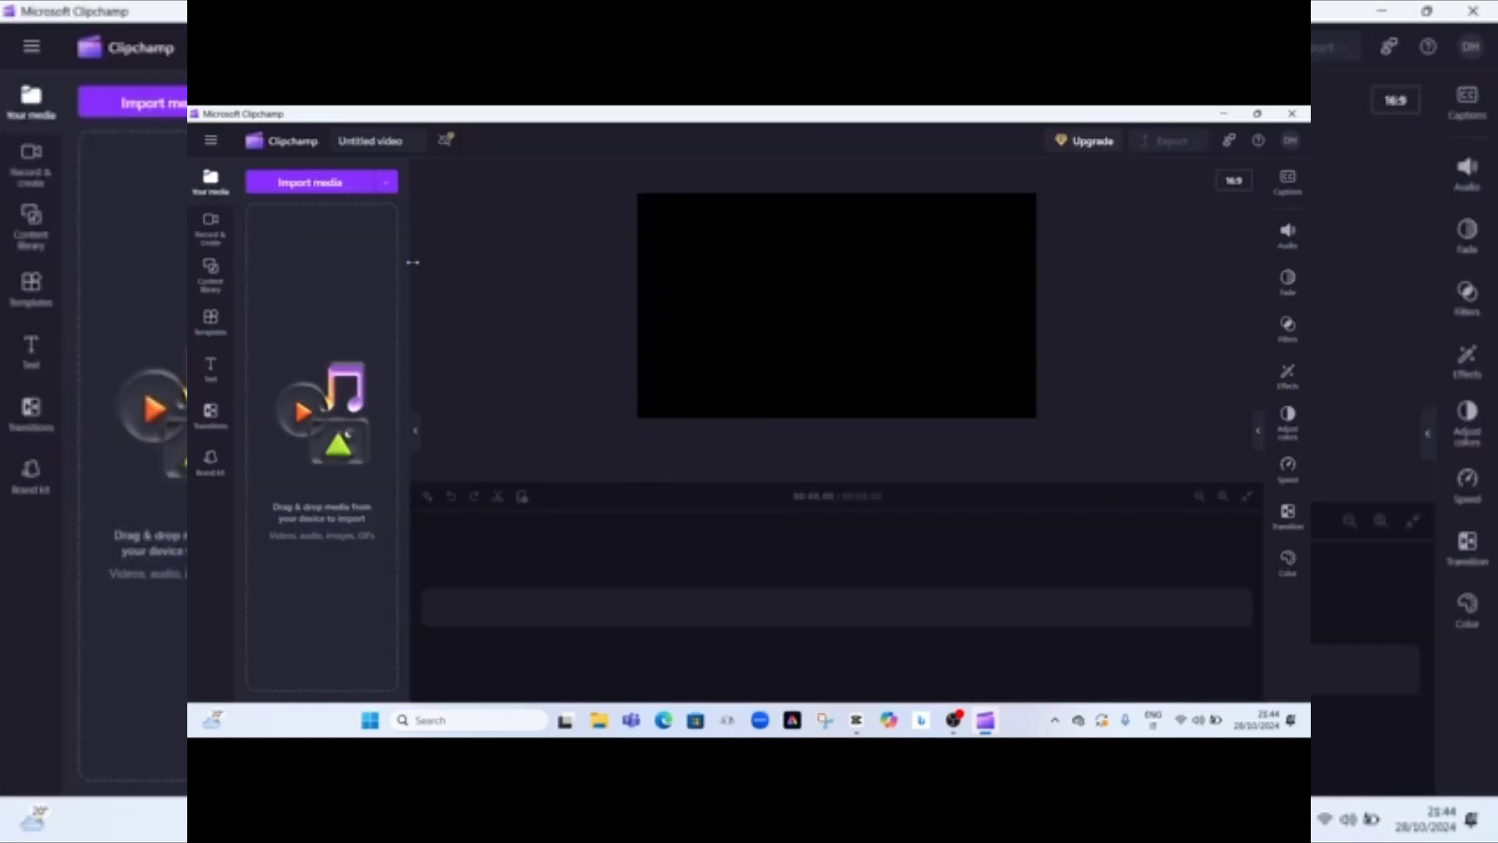
# Open Clipchamp's screen recorder from Record & create
pyautogui.click(213, 226)
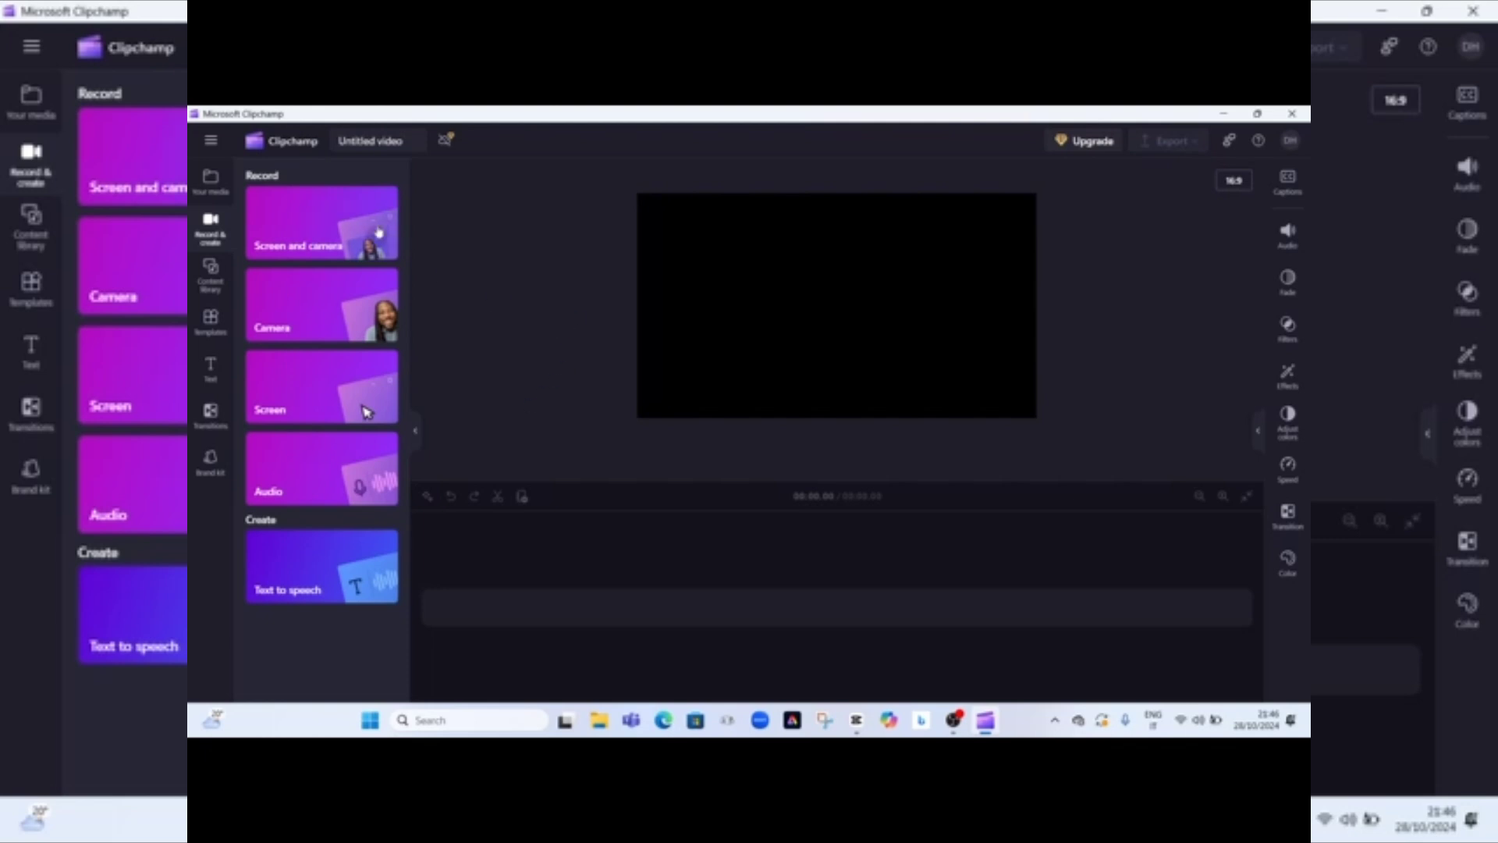
pyautogui.click(304, 415)
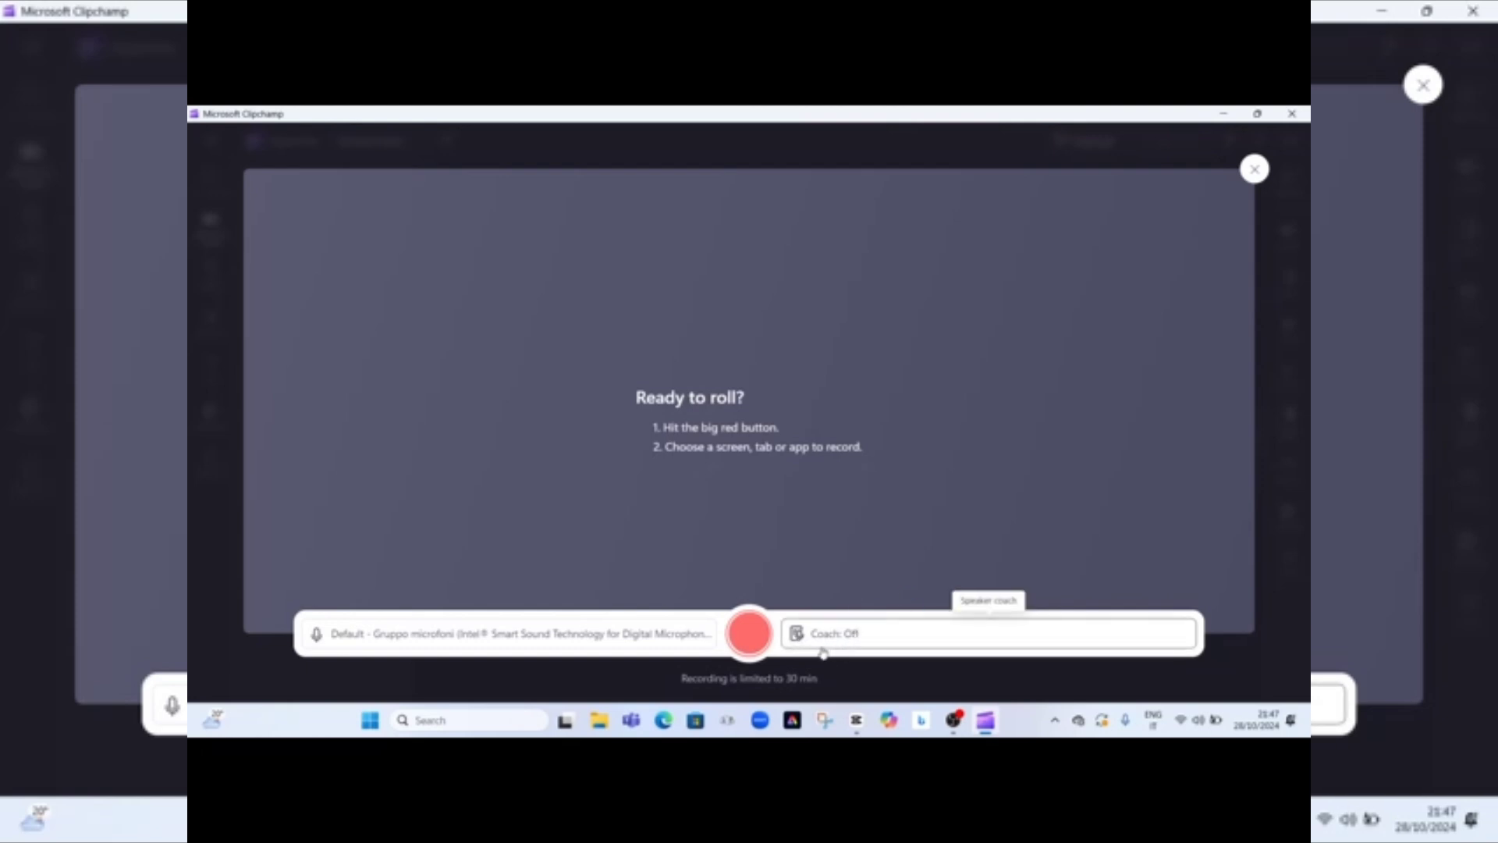
# Set the recording to share the entire screen with system audio
pyautogui.click(747, 635)
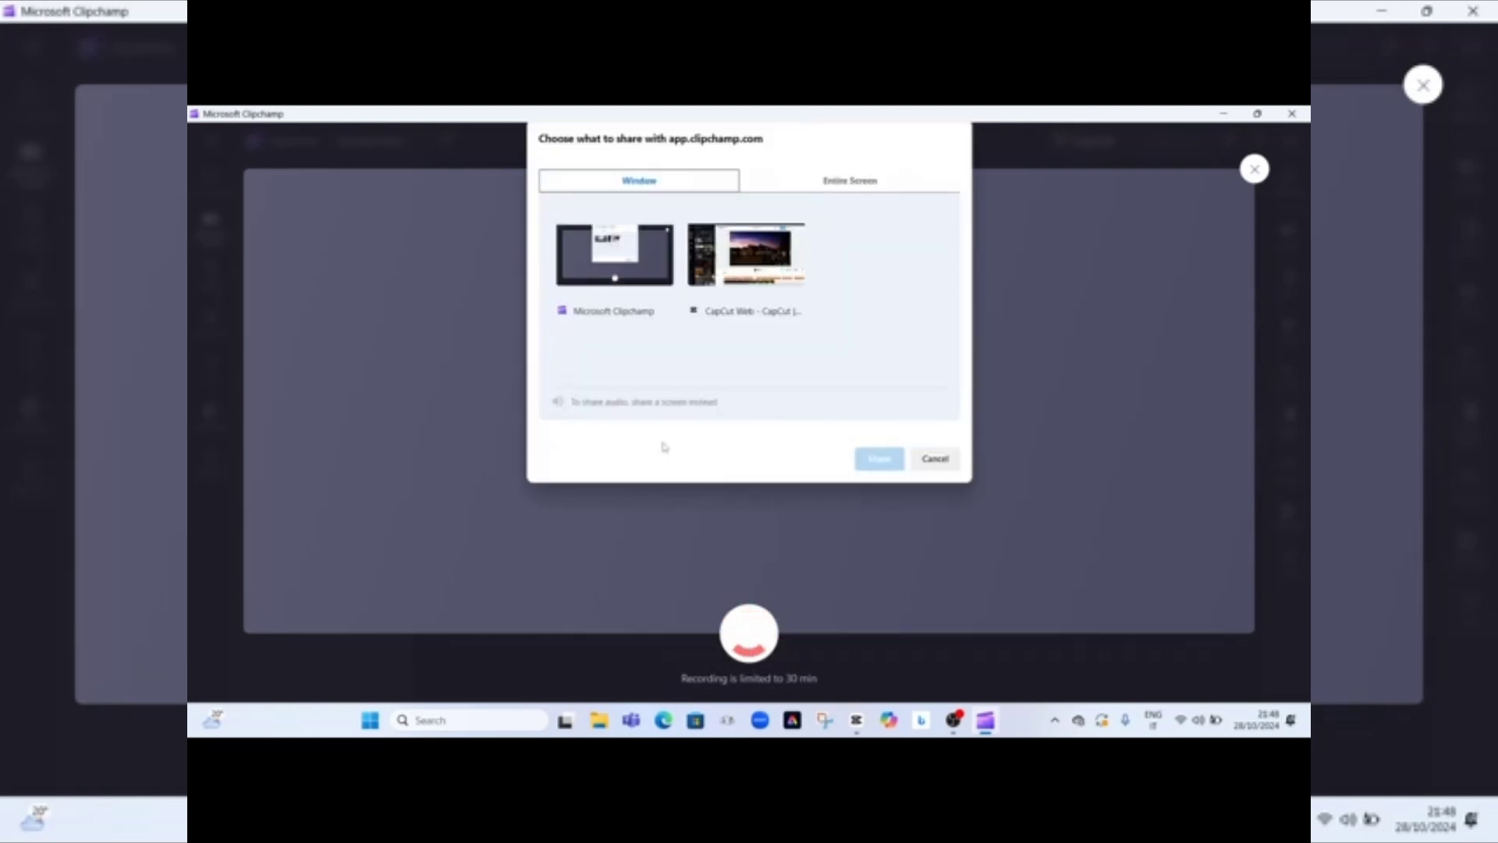
pyautogui.click(851, 184)
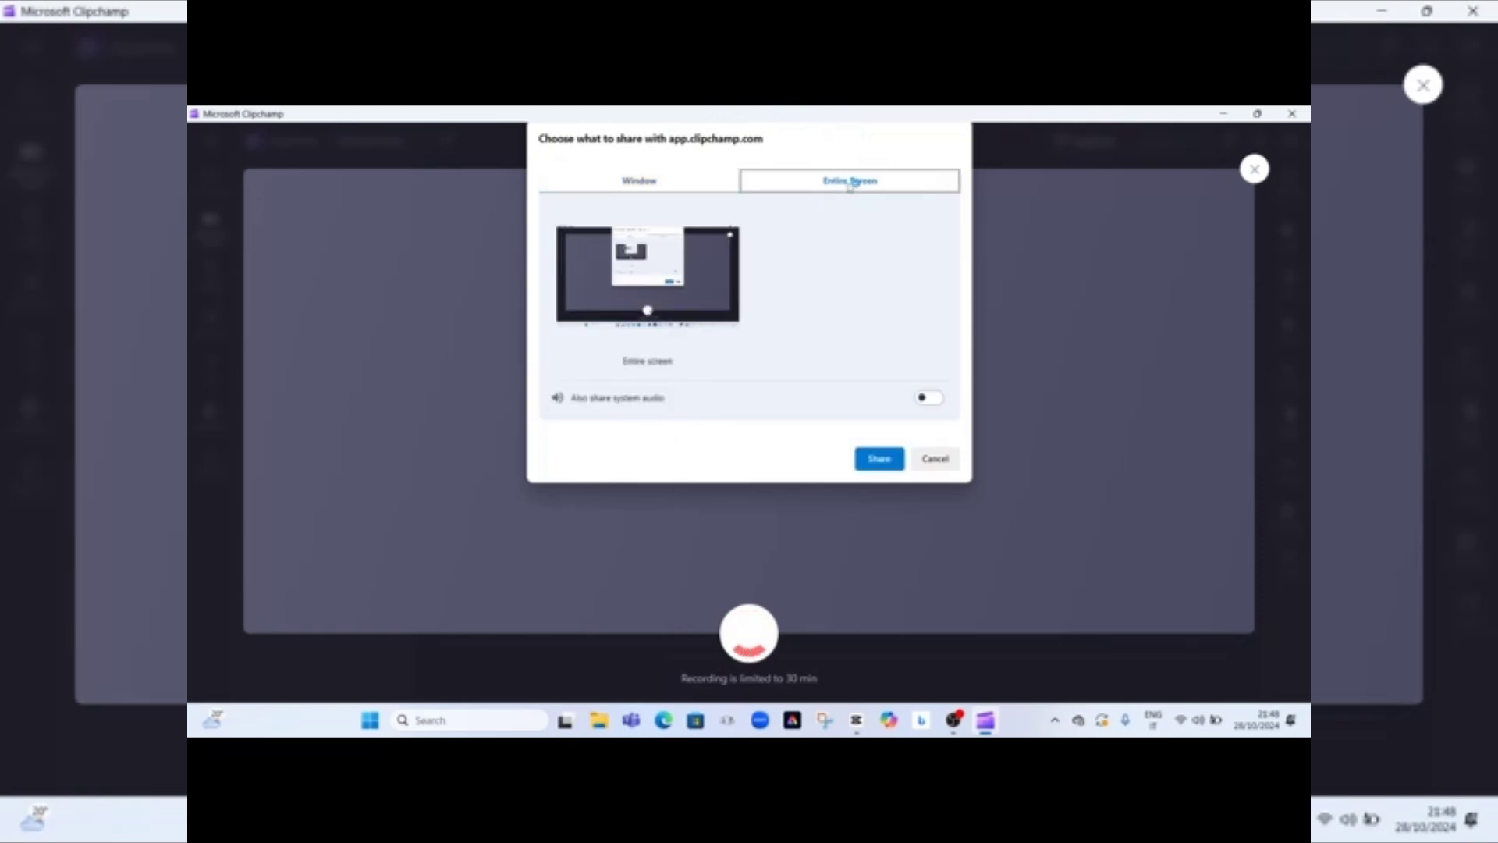
pyautogui.click(647, 184)
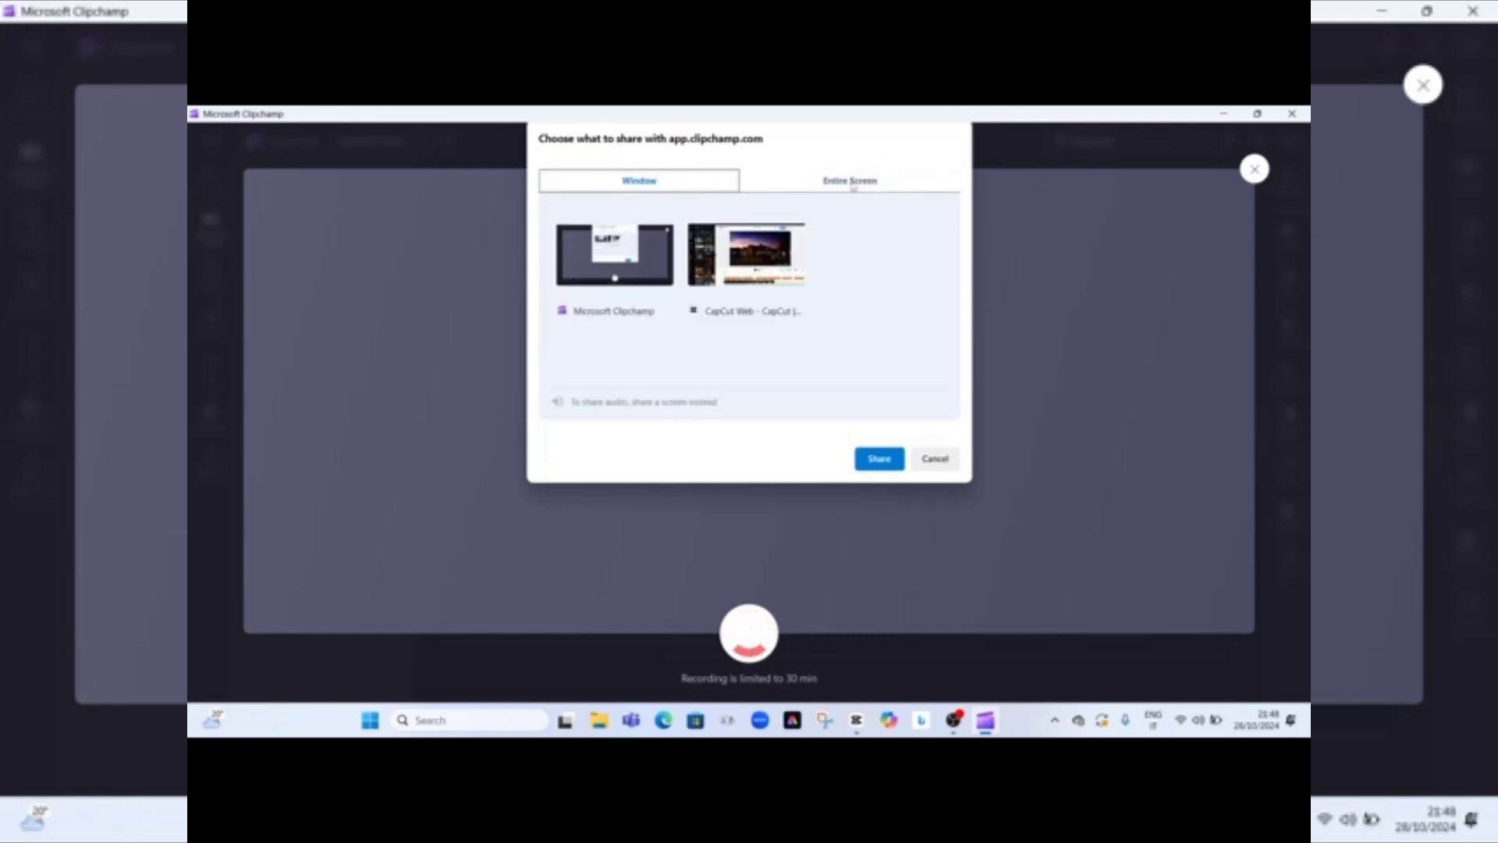
pyautogui.click(854, 184)
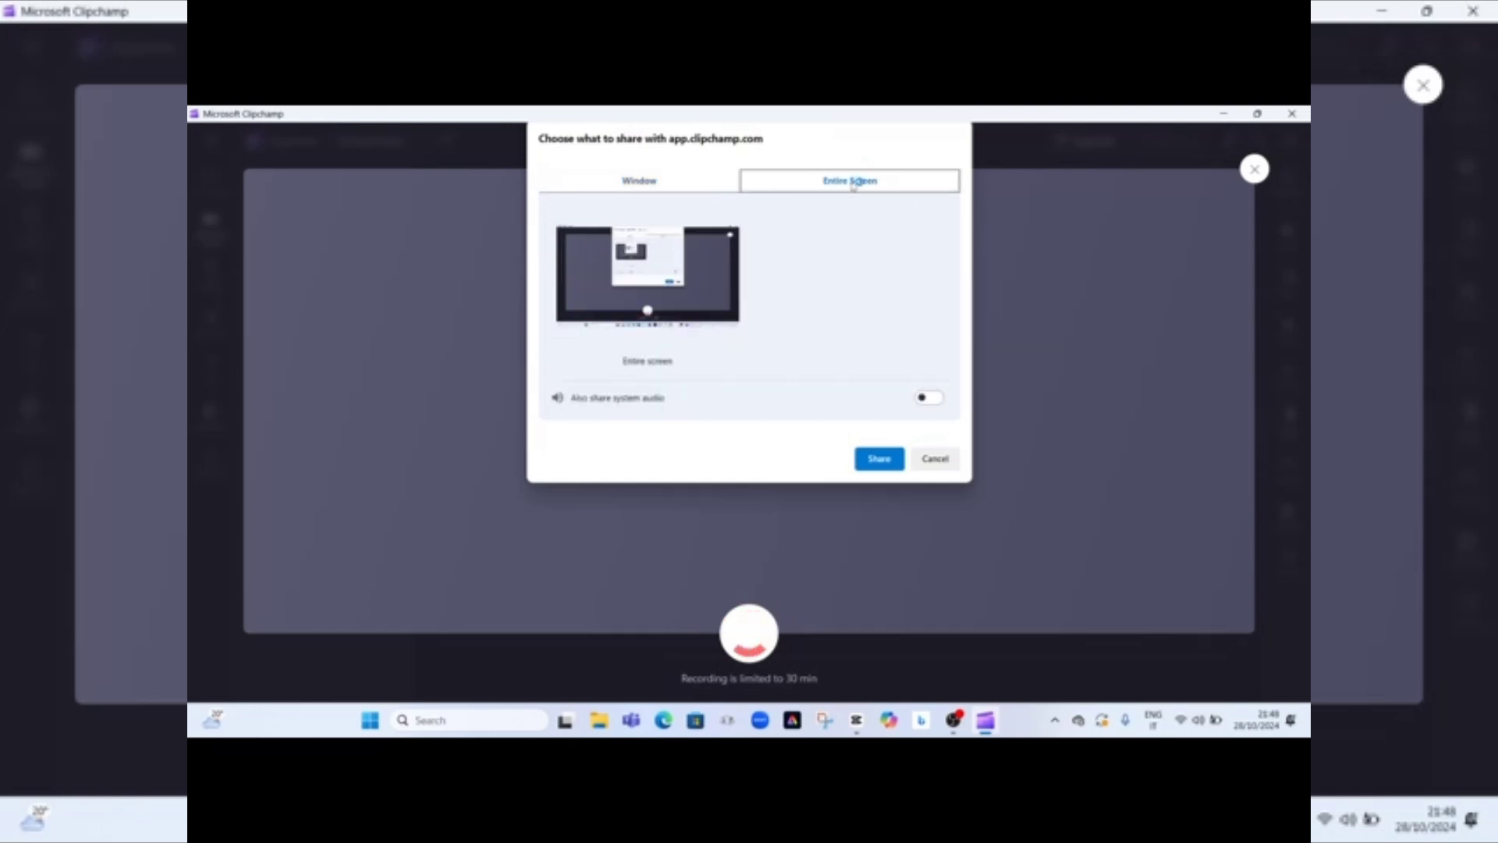
pyautogui.click(698, 292)
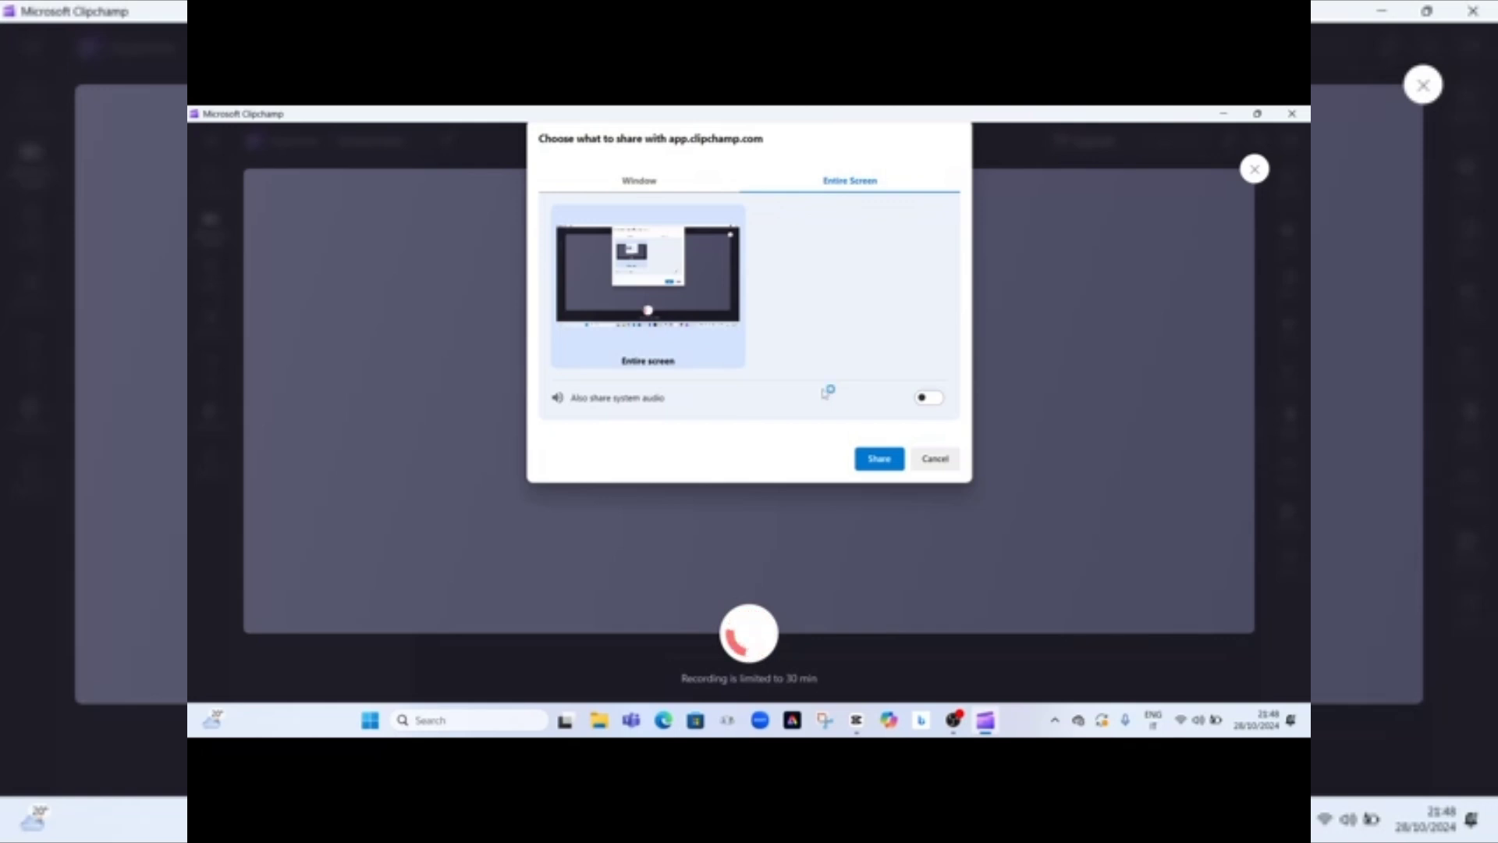
pyautogui.click(926, 399)
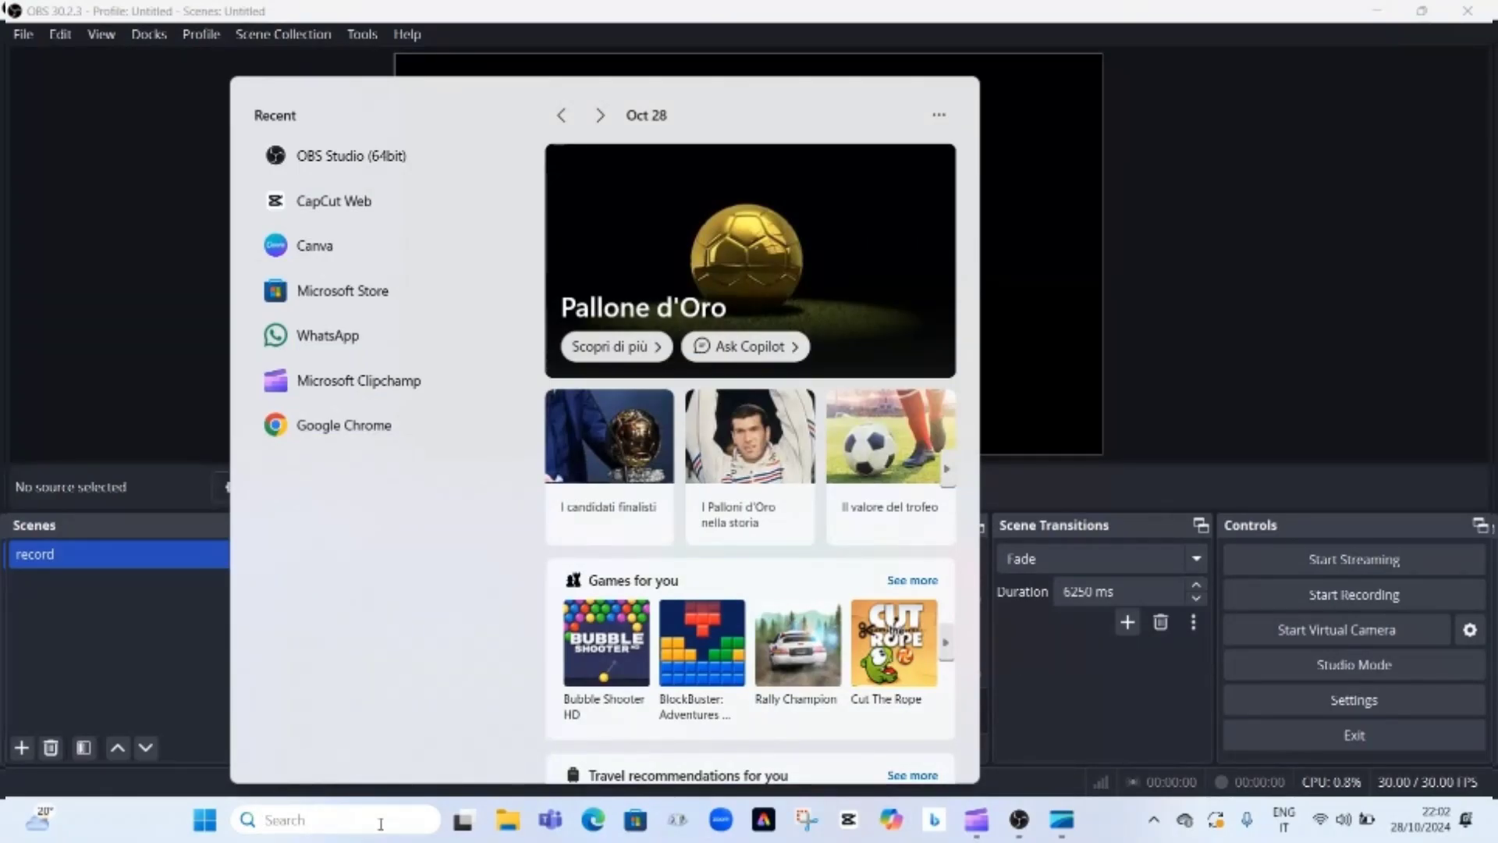
pyautogui.click(380, 823)
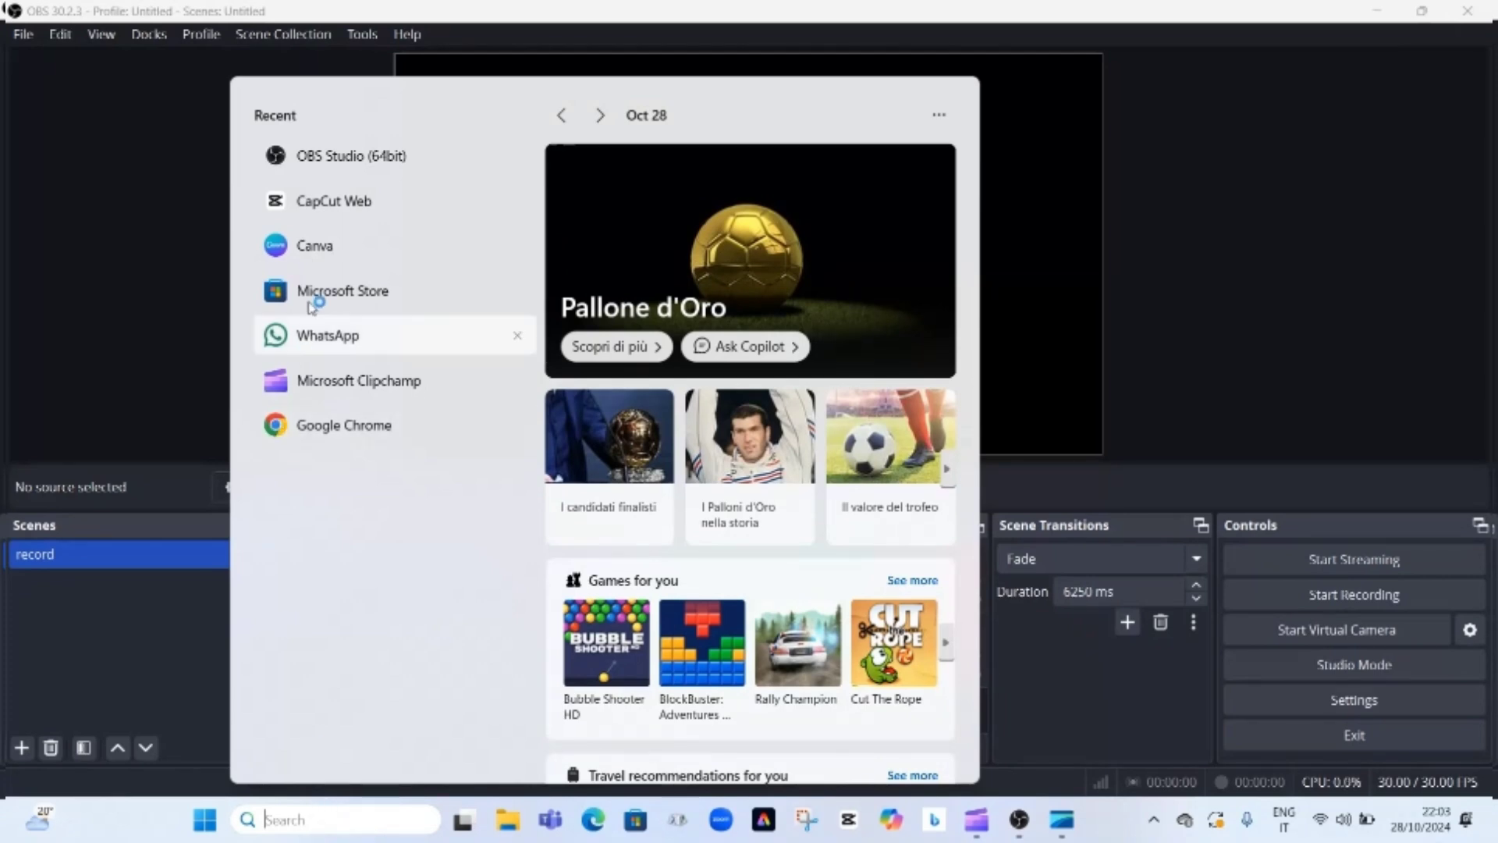
# Search Microsoft Store for 'obs' and open OBS Studio
pyautogui.click(348, 292)
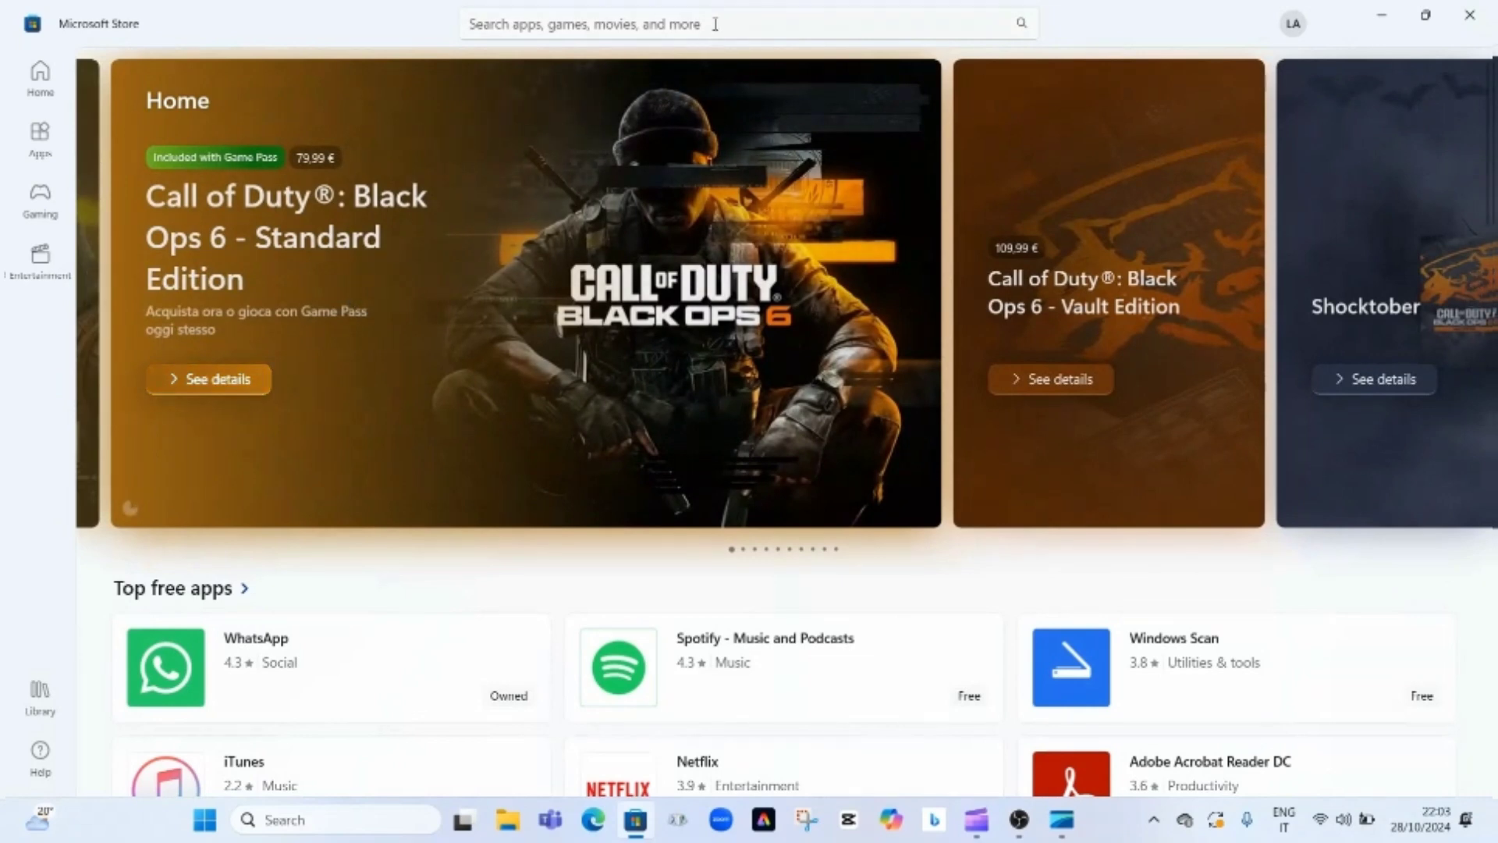
pyautogui.click(715, 23)
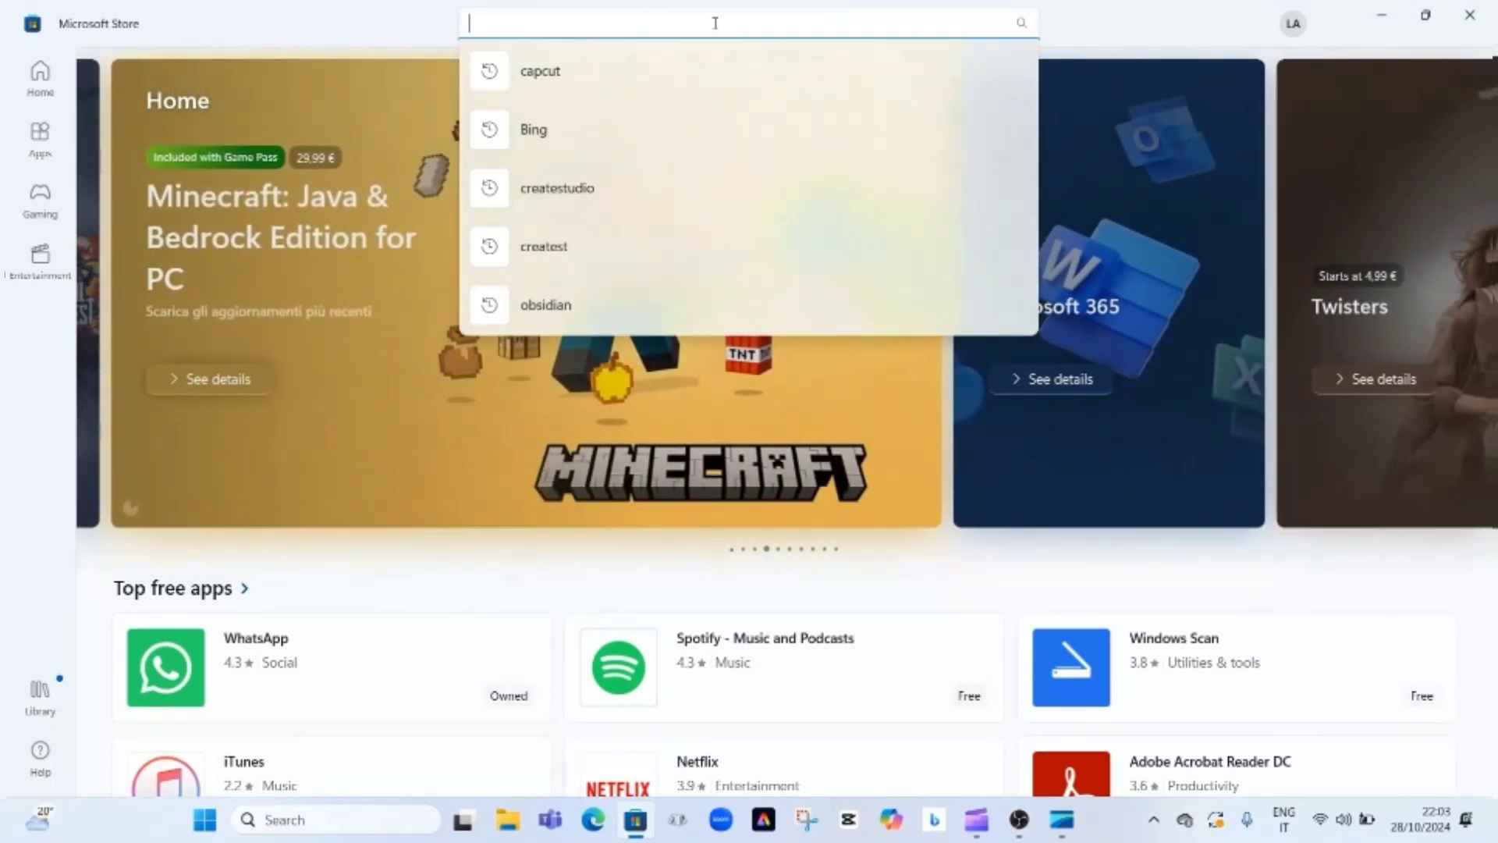
pyautogui.write('obs')
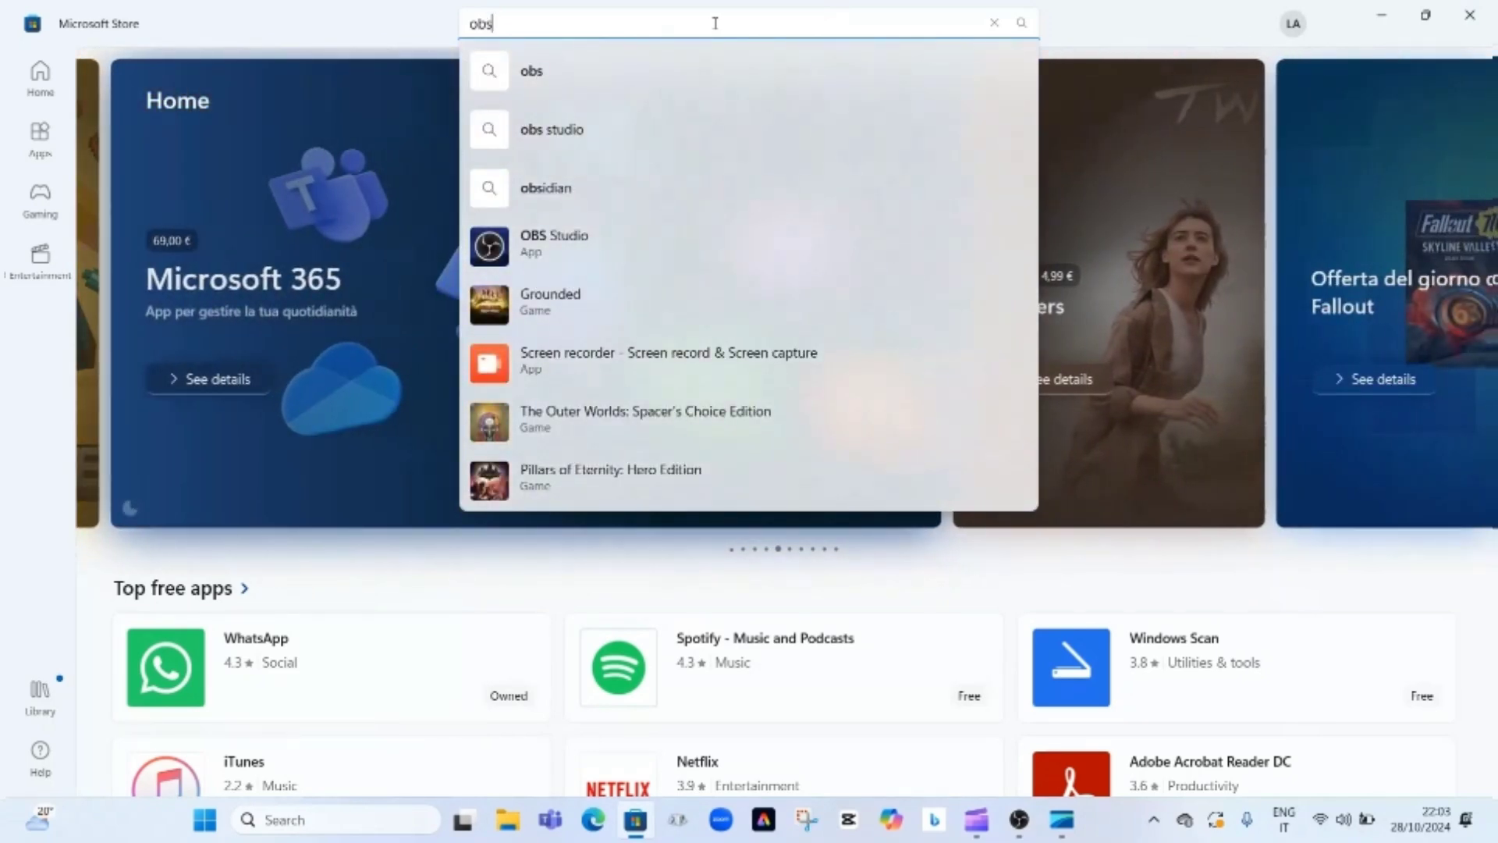
pyautogui.click(679, 245)
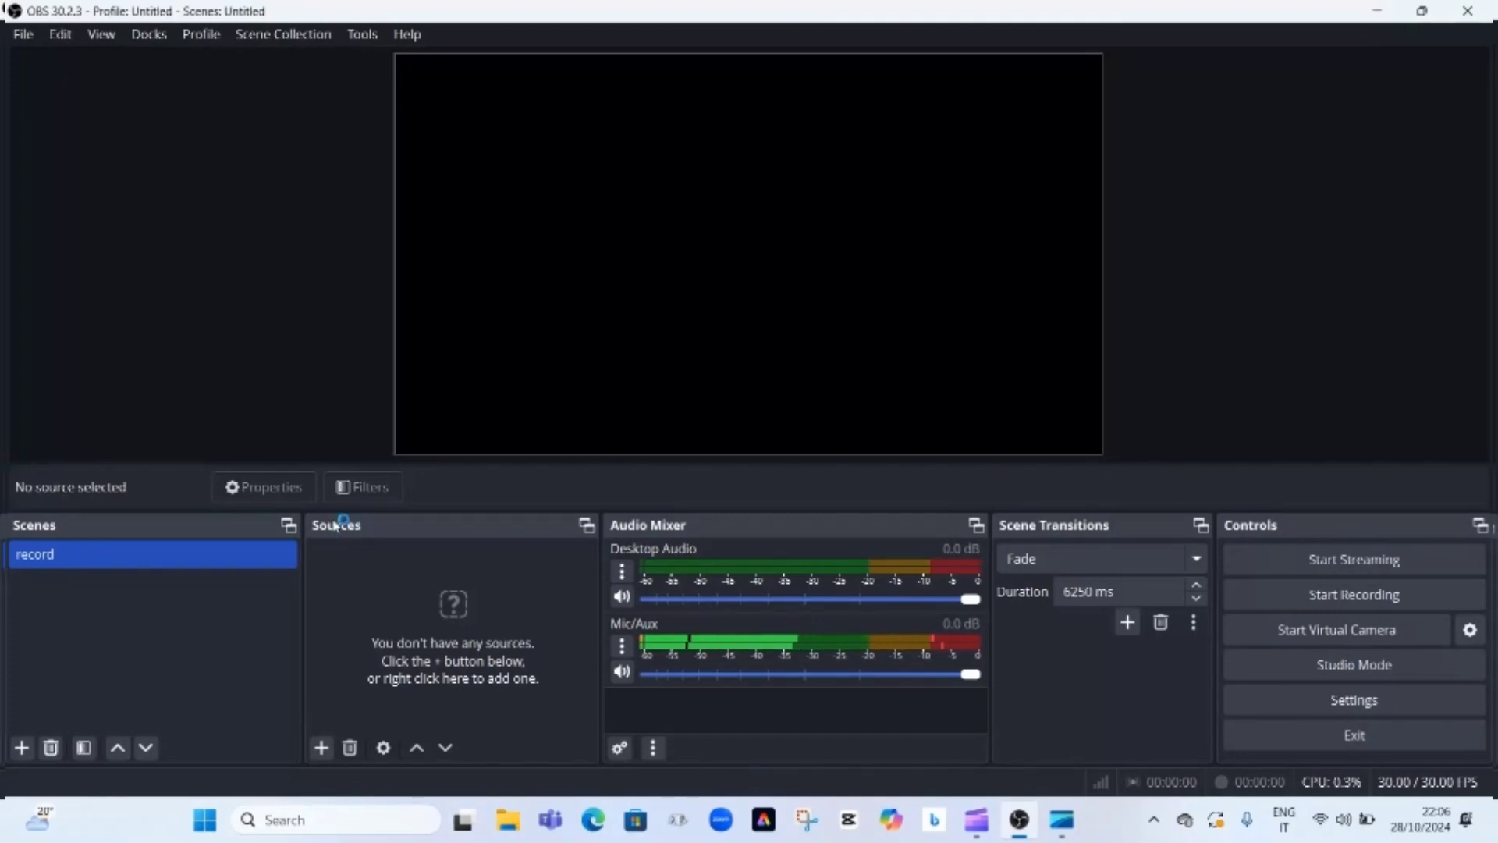
# Add a Display Capture source named 'sound' to the record scene, capturing the 1920x1080 primary monitor
pyautogui.click(322, 748)
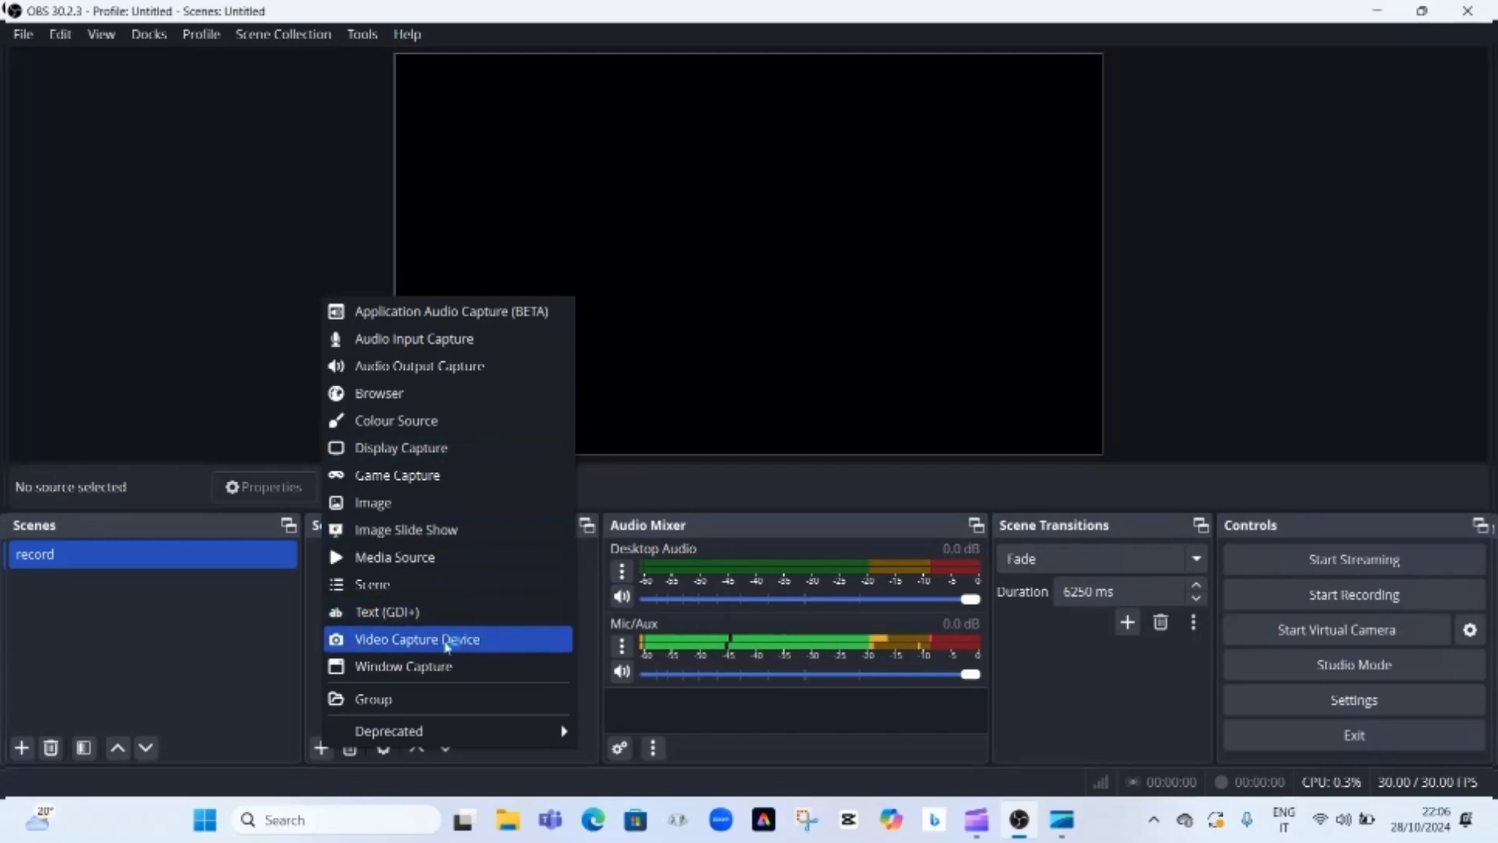
pyautogui.click(446, 668)
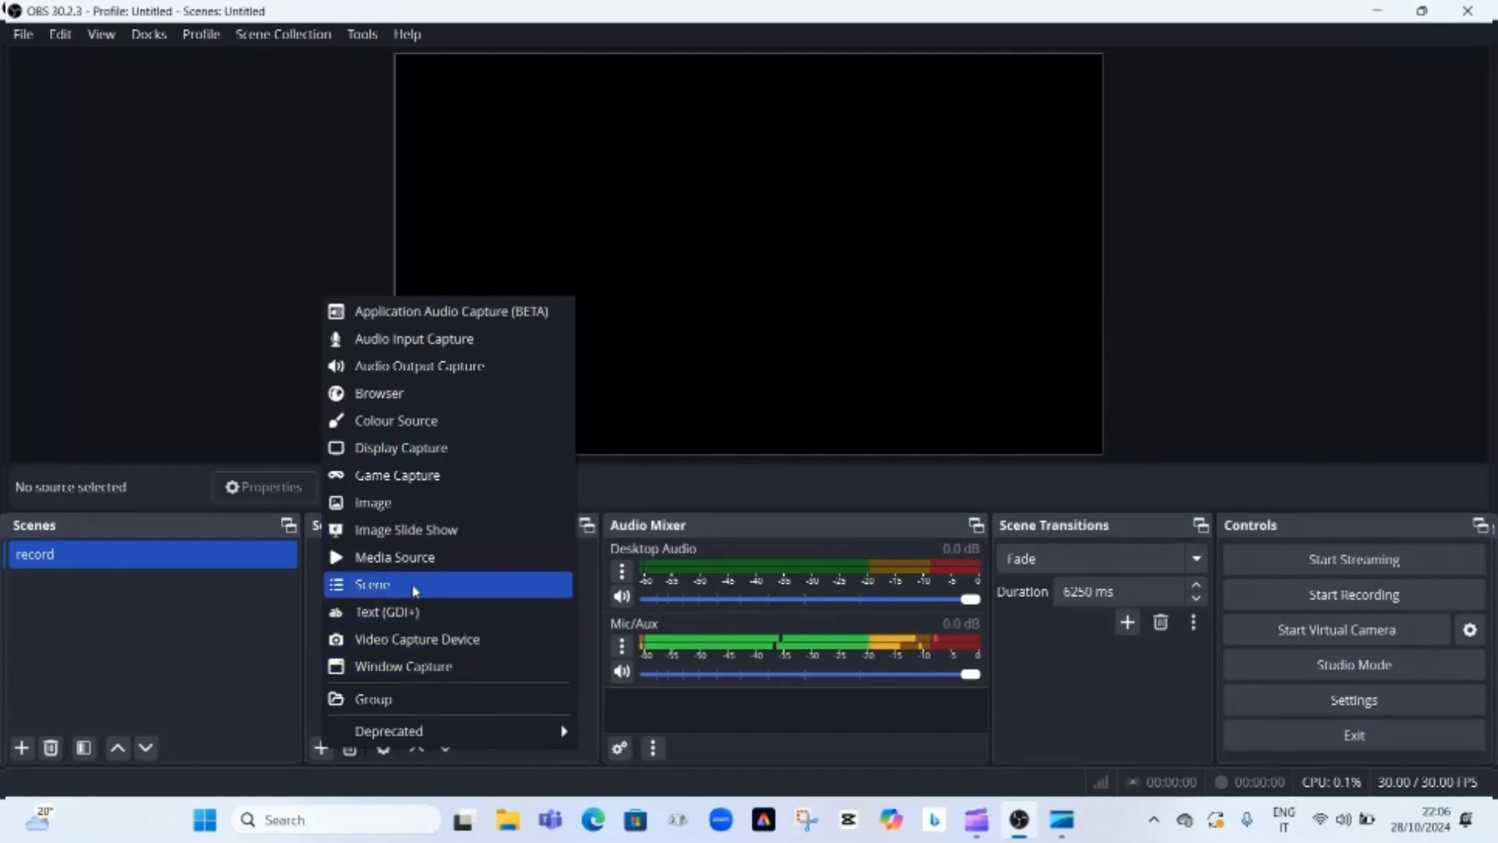
pyautogui.click(419, 450)
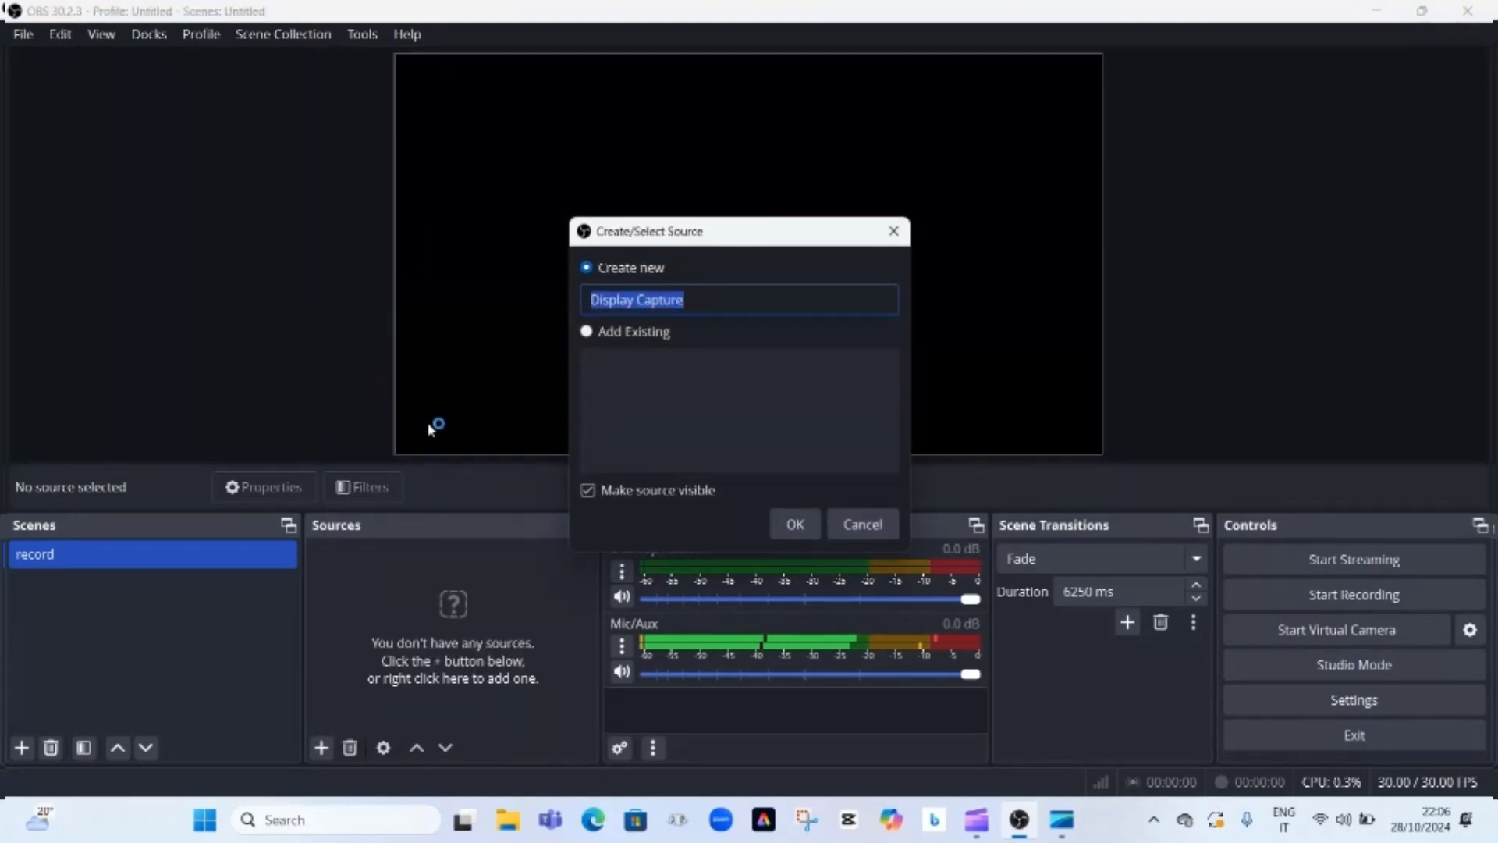
pyautogui.click(692, 301)
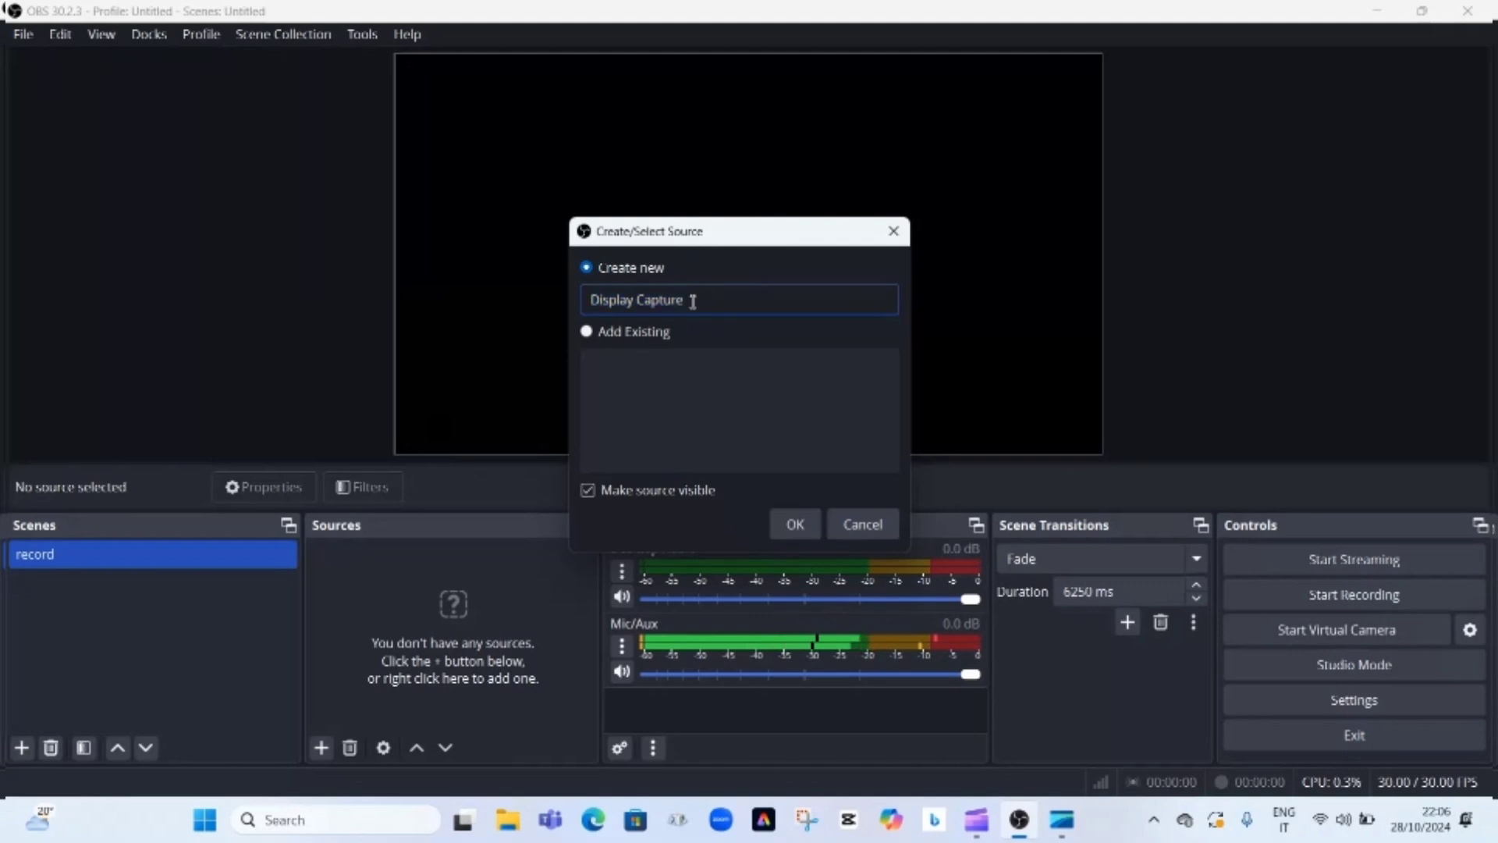
pyautogui.click(591, 300)
pyautogui.keyDown('shift'); pyautogui.click(656, 304); pyautogui.keyUp('shift')
pyautogui.moveTo(655, 305); pyautogui.dragTo(689, 302)
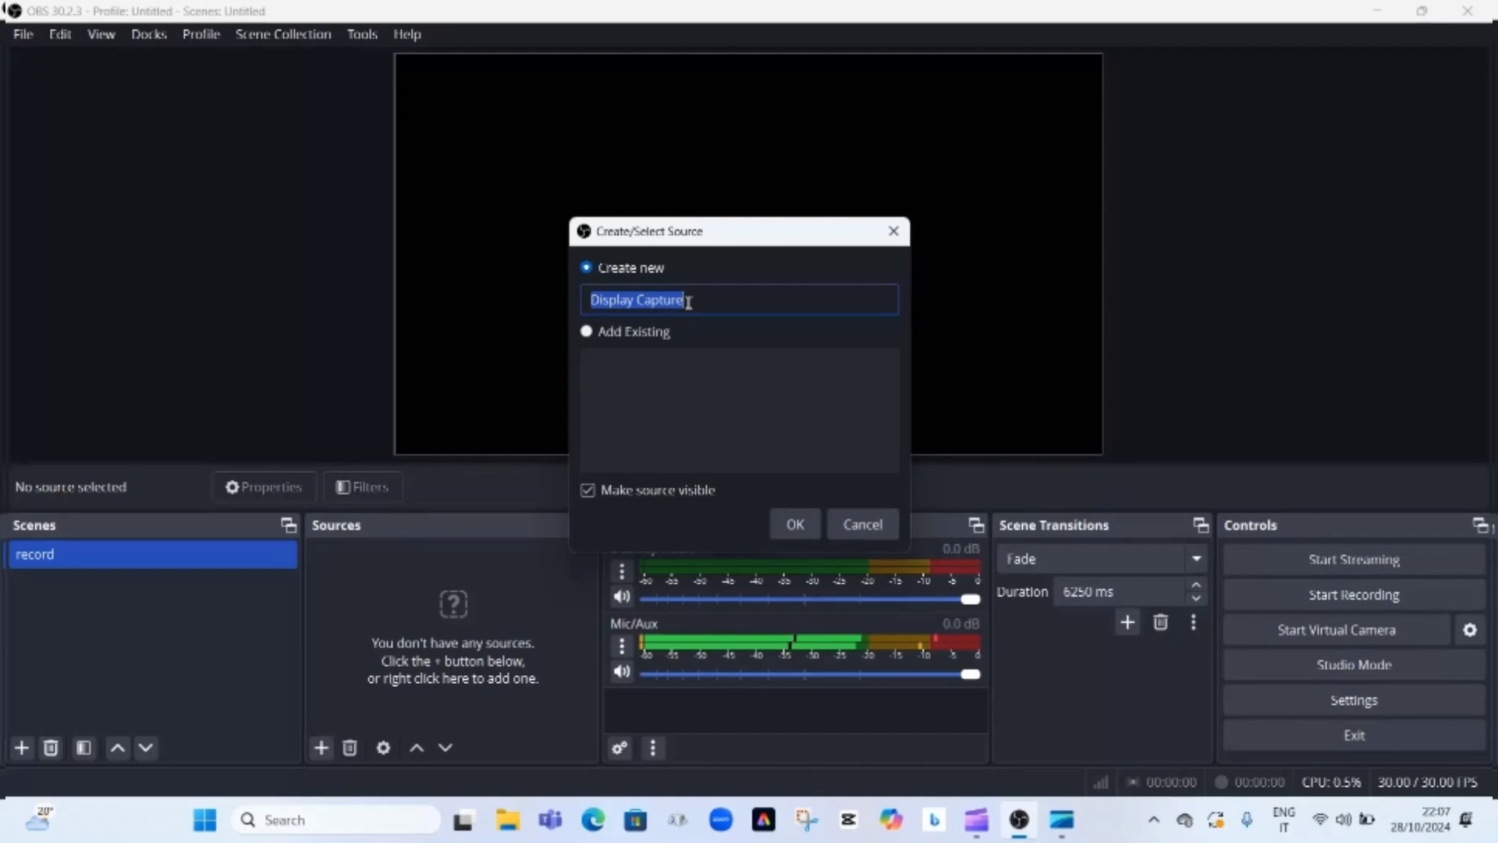
pyautogui.press('BackSpace')
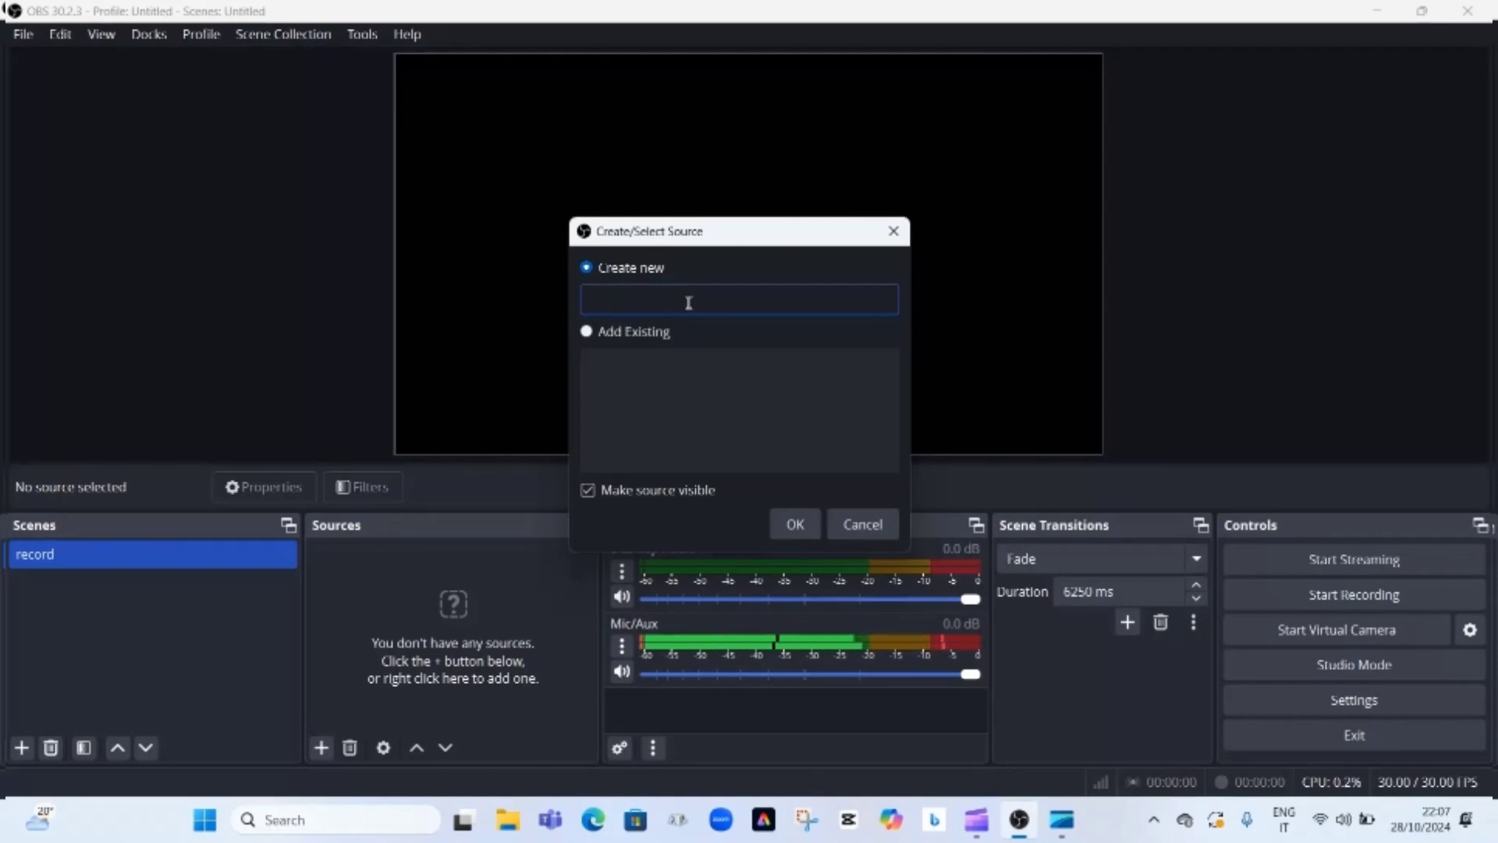
pyautogui.write('sound')
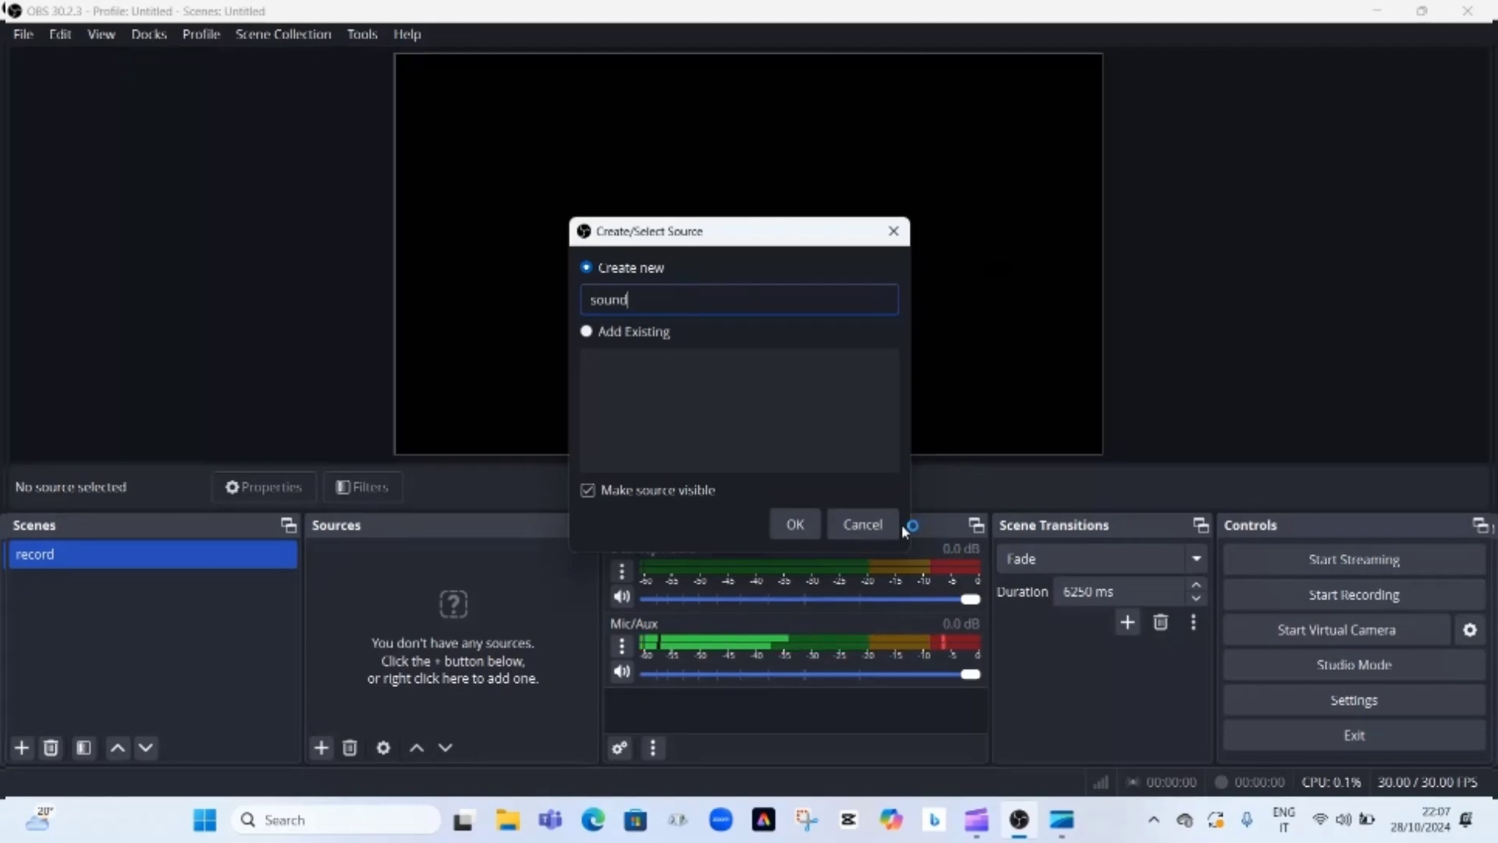
pyautogui.click(797, 528)
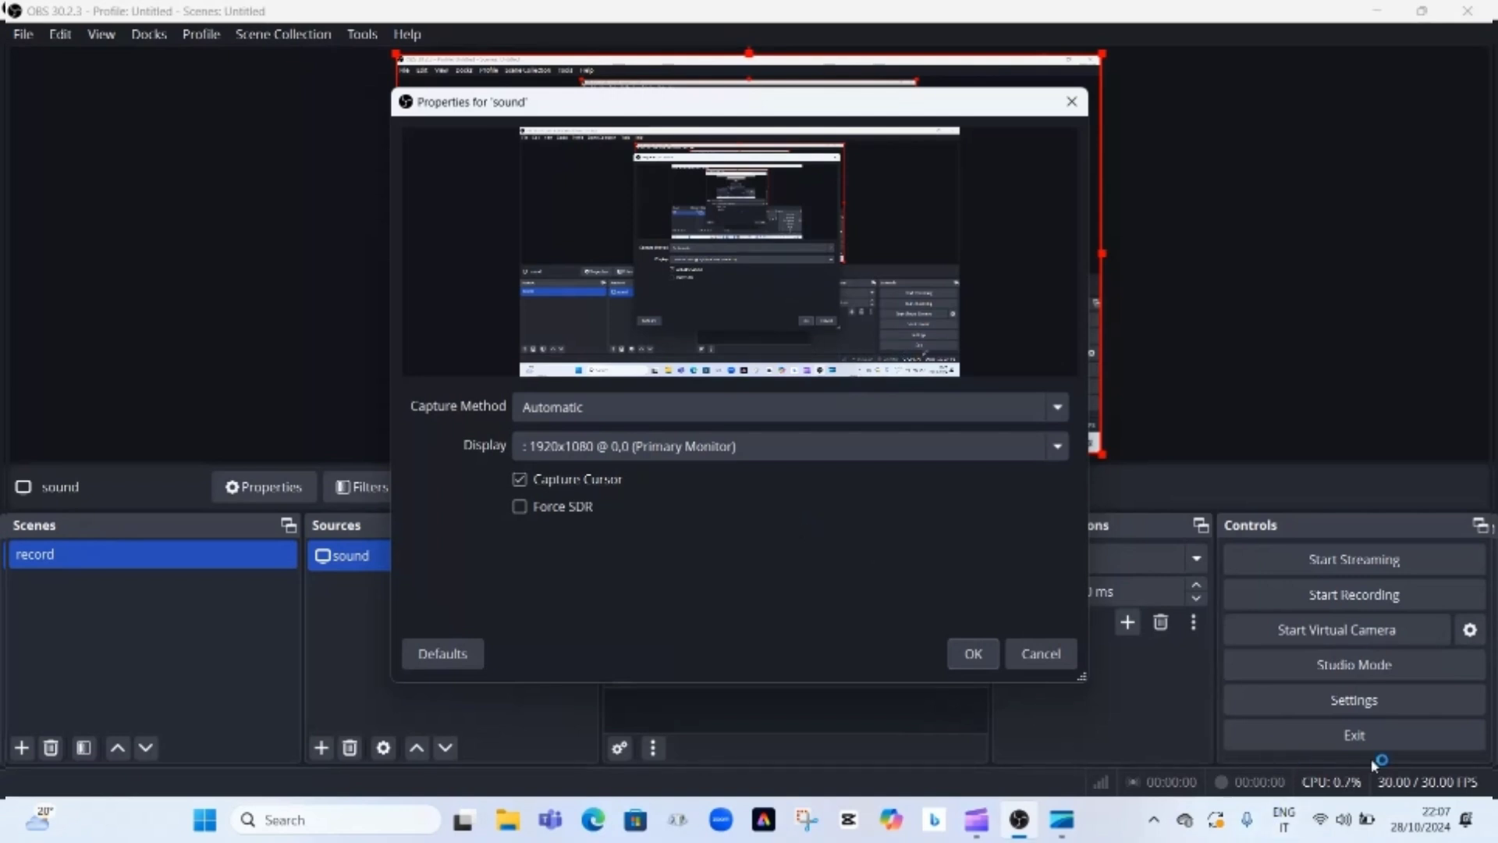
# Look over the Audio settings, then reopen Settings on the Video page showing 1920x1080 at 30 FPS
pyautogui.click(1370, 702)
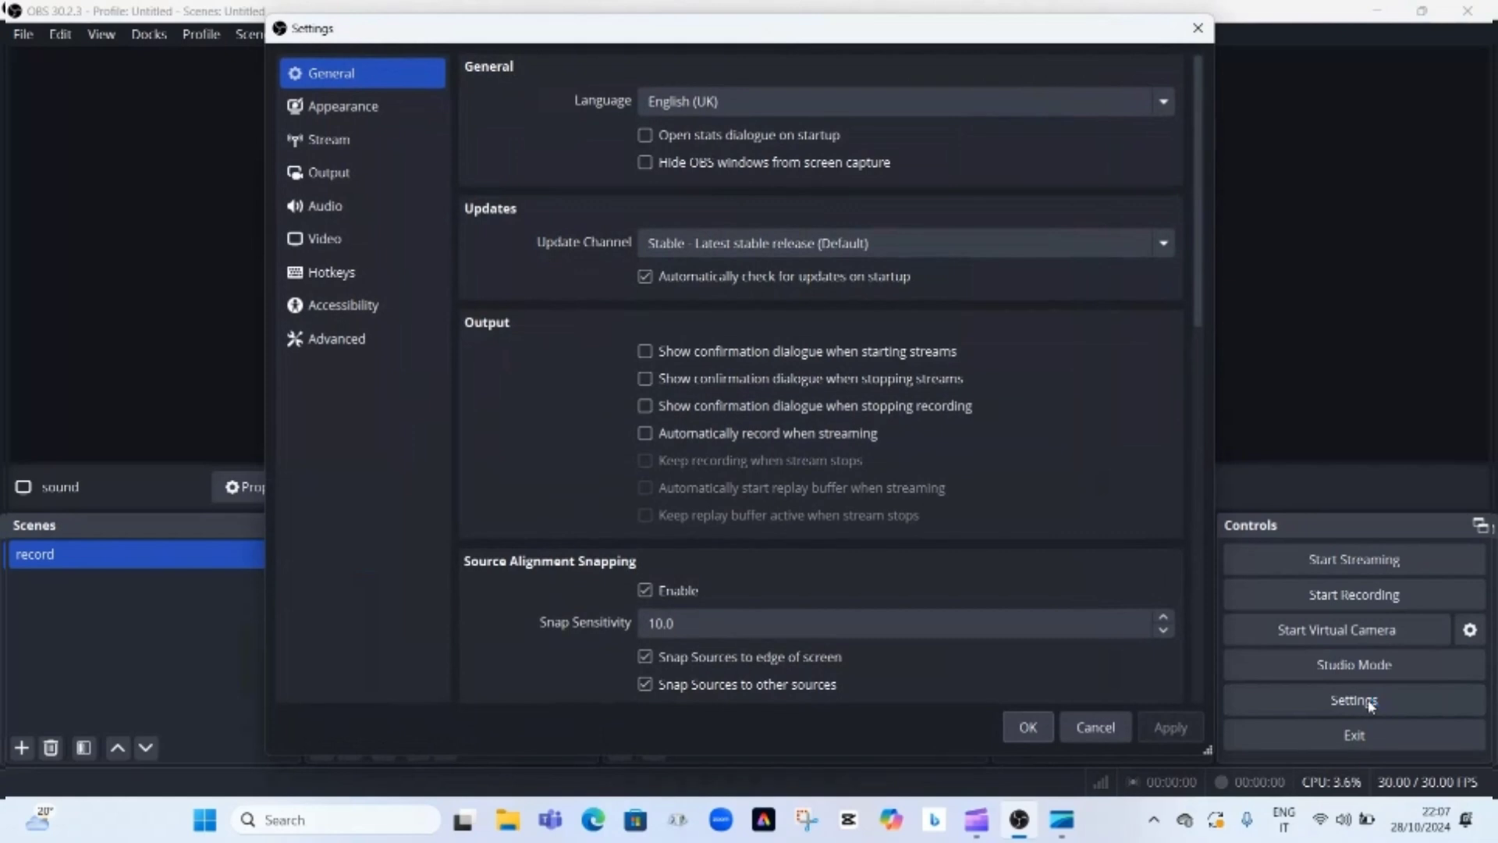
pyautogui.click(323, 213)
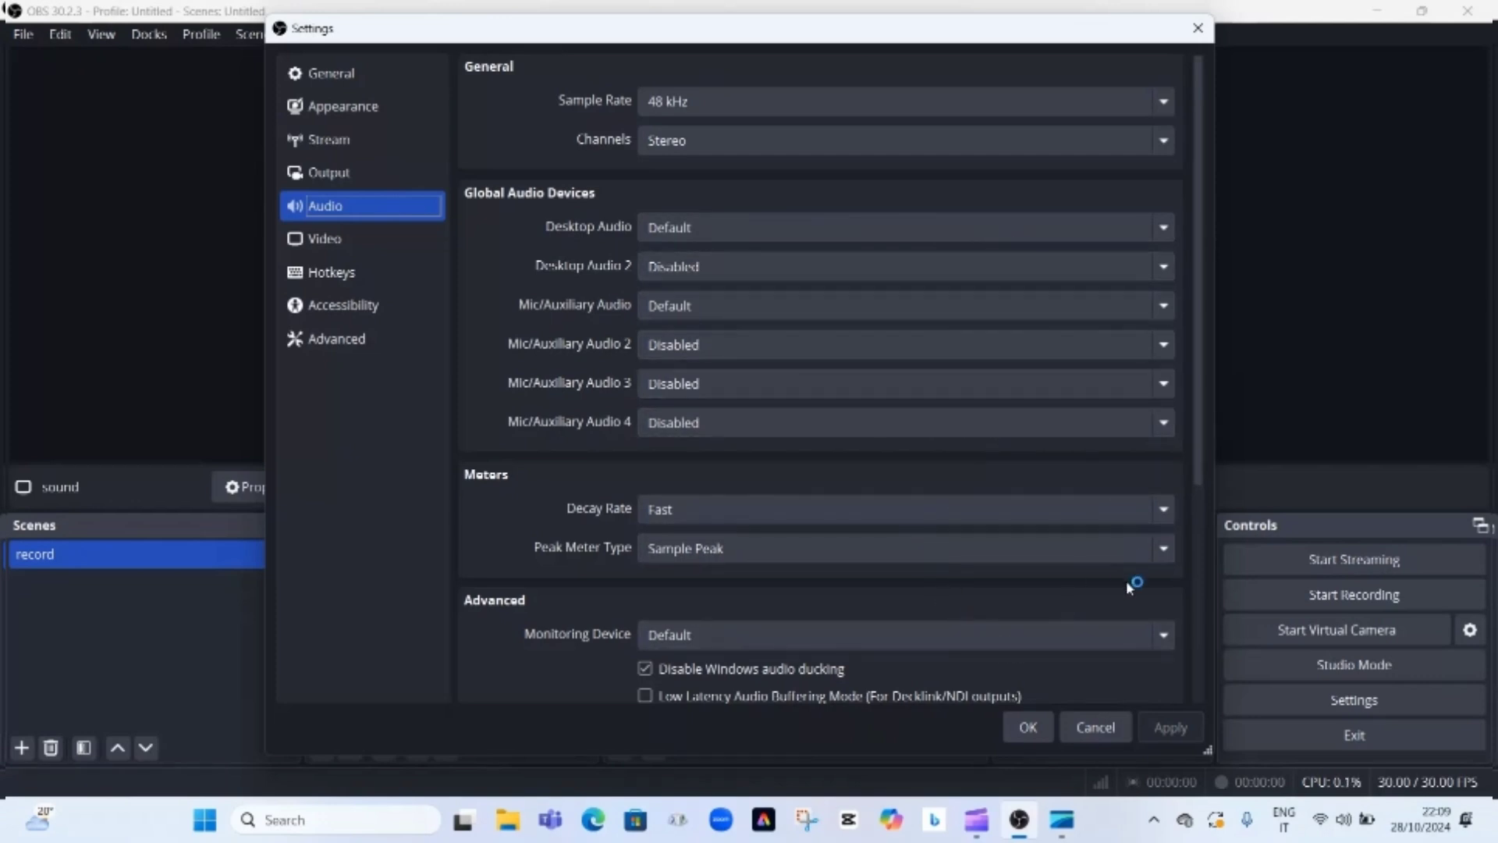
pyautogui.click(1022, 727)
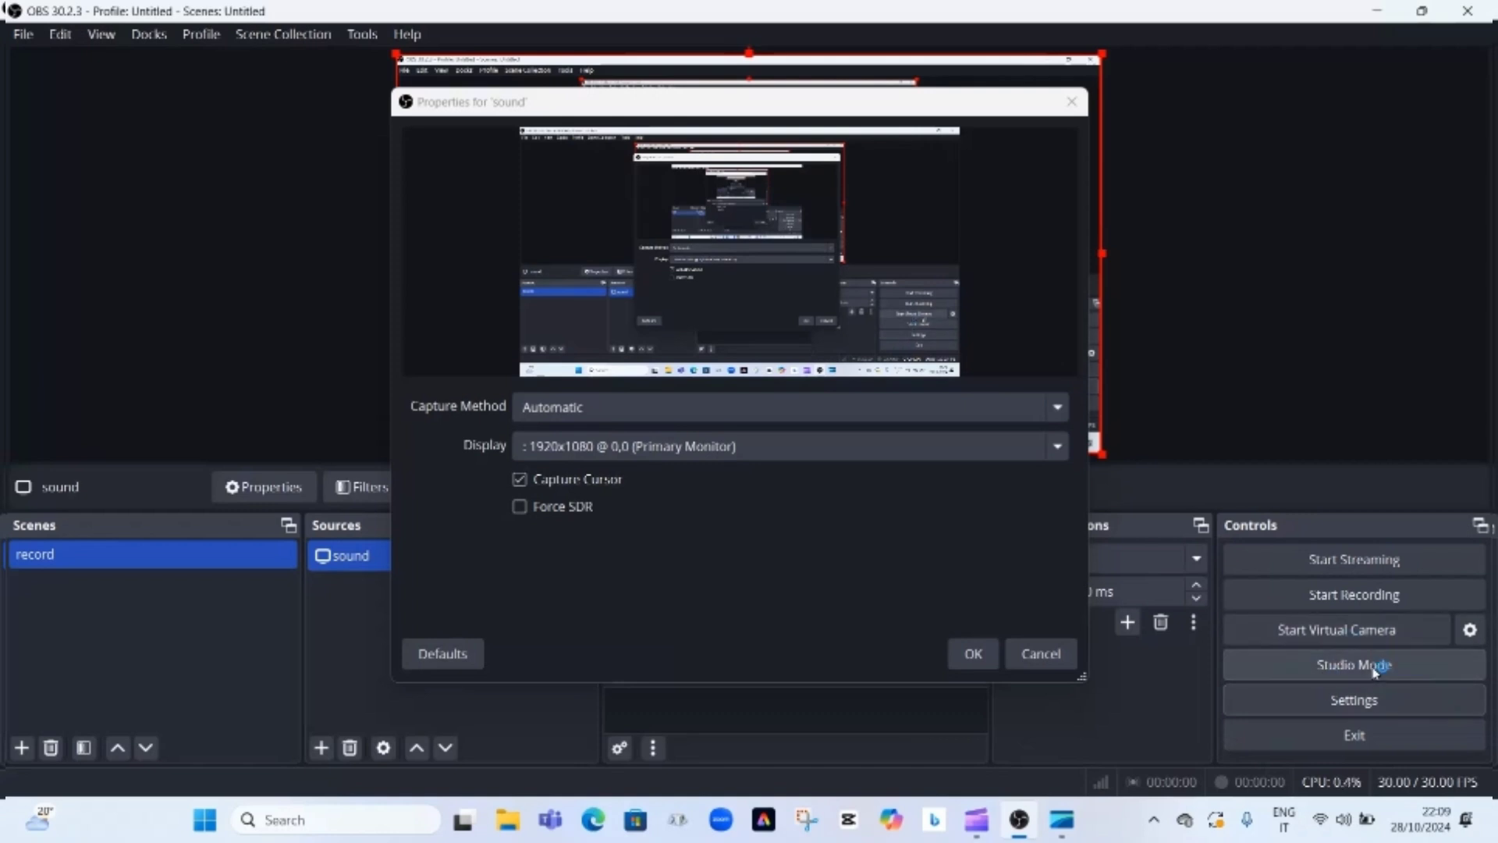
pyautogui.click(1354, 703)
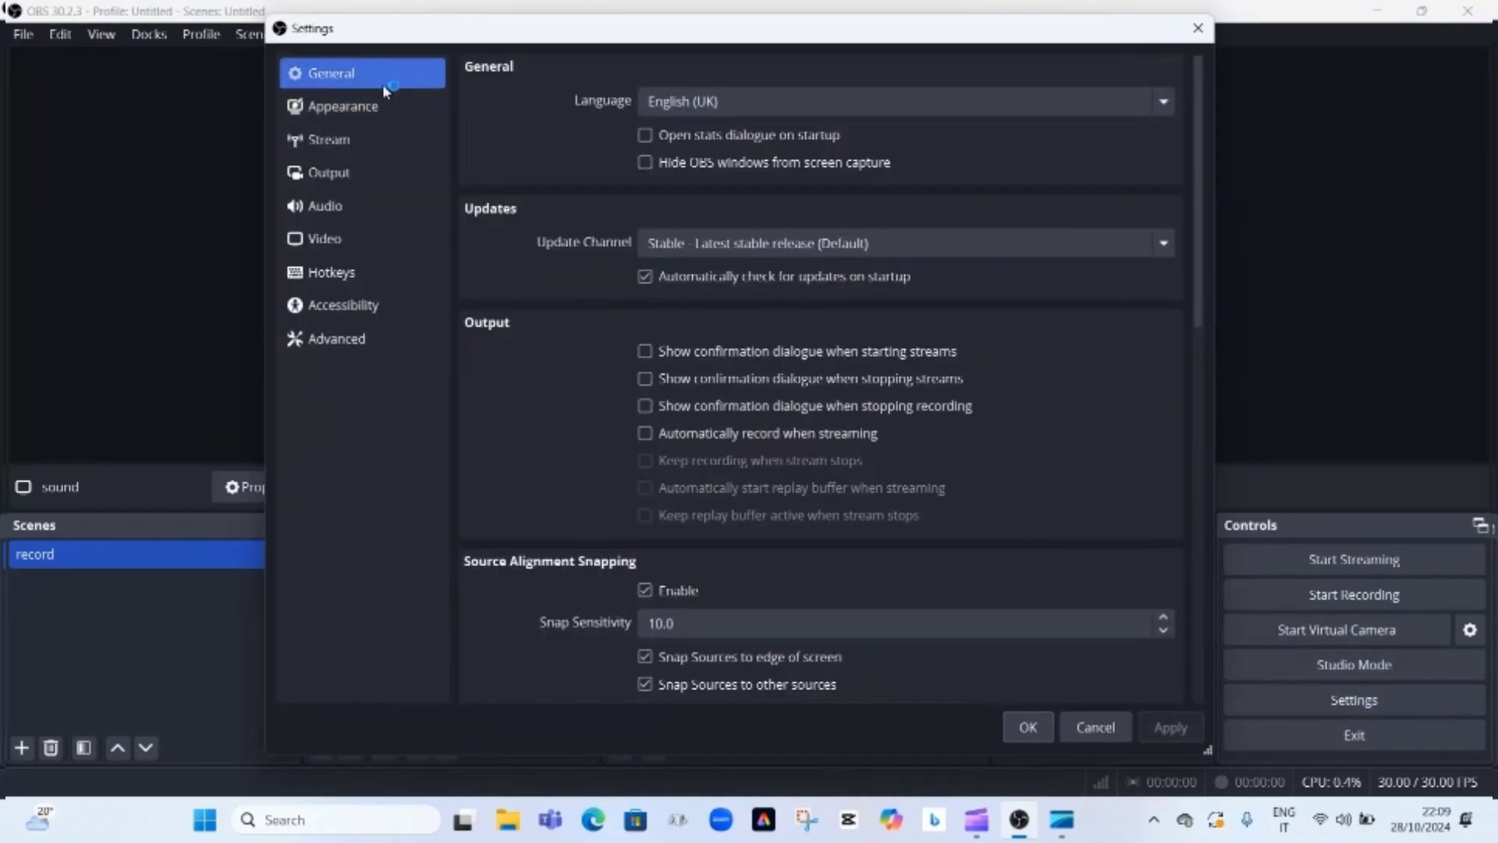
pyautogui.click(343, 247)
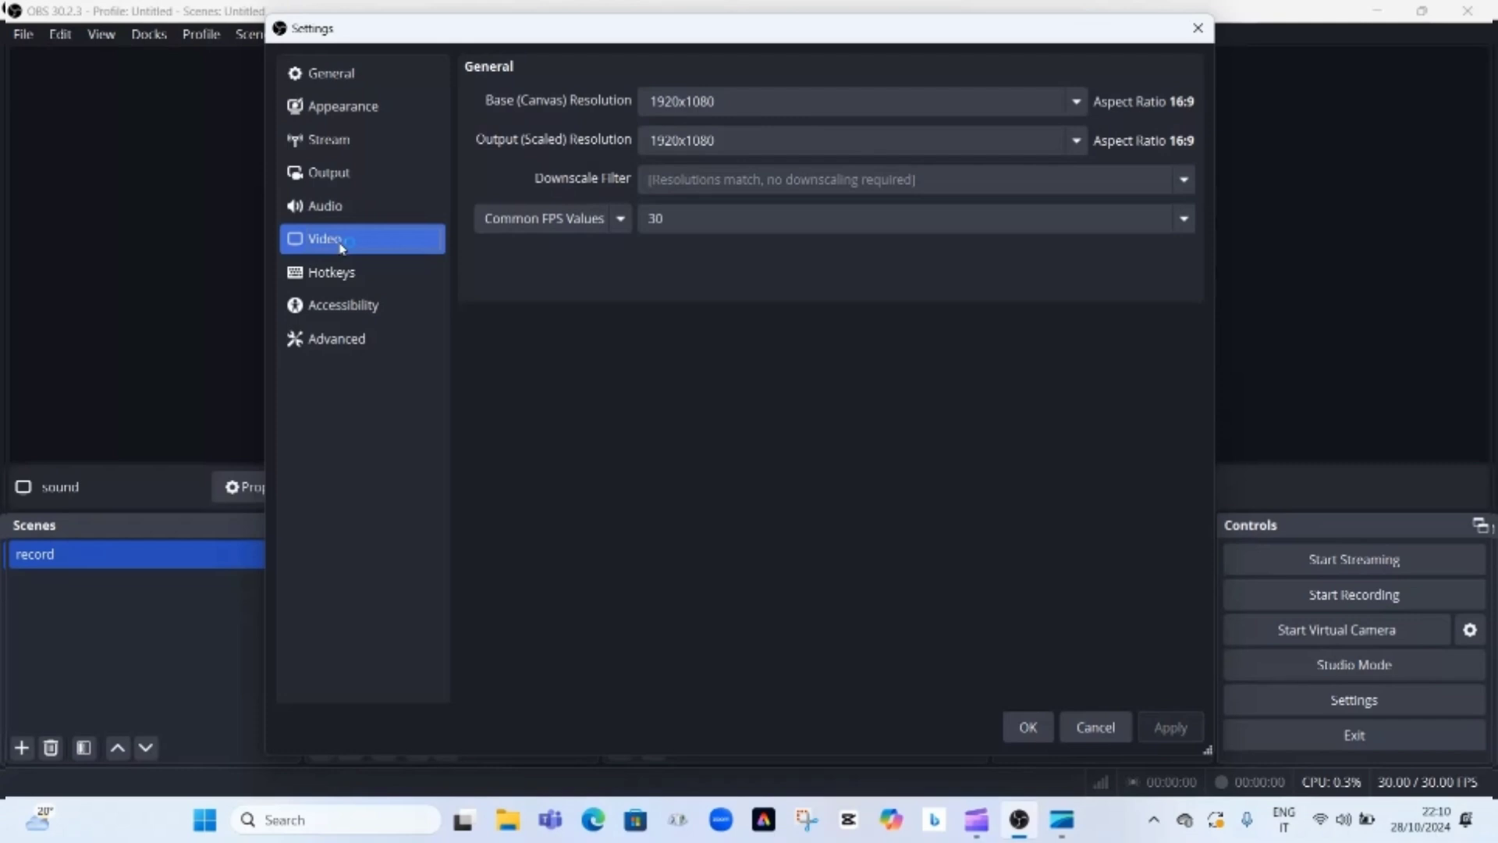
# Confirm the Common FPS Values stays at 30 and close Settings with 1920x1080 video
pyautogui.click(652, 234)
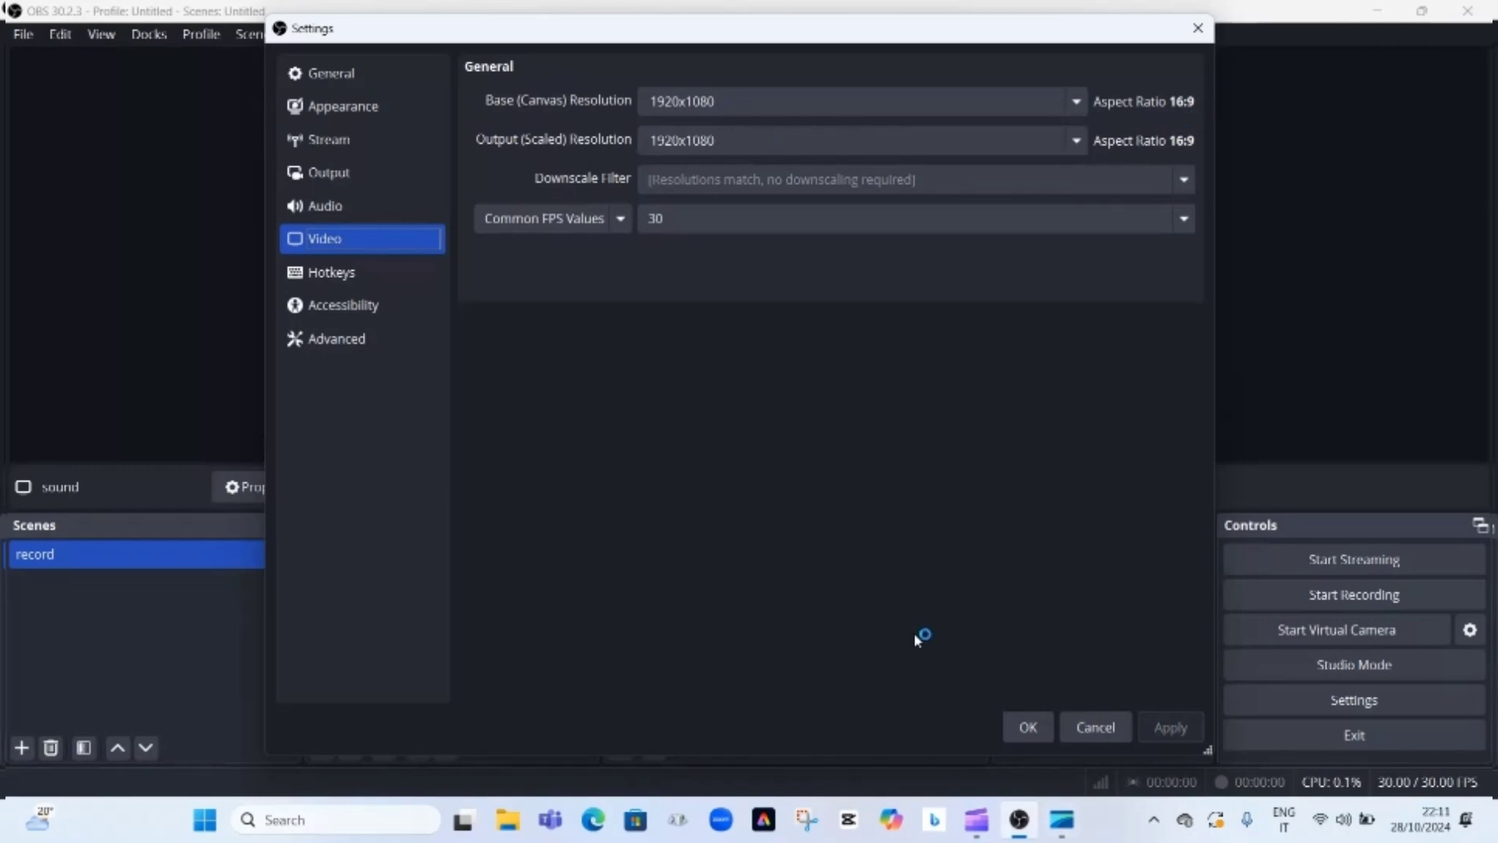
pyautogui.click(1028, 727)
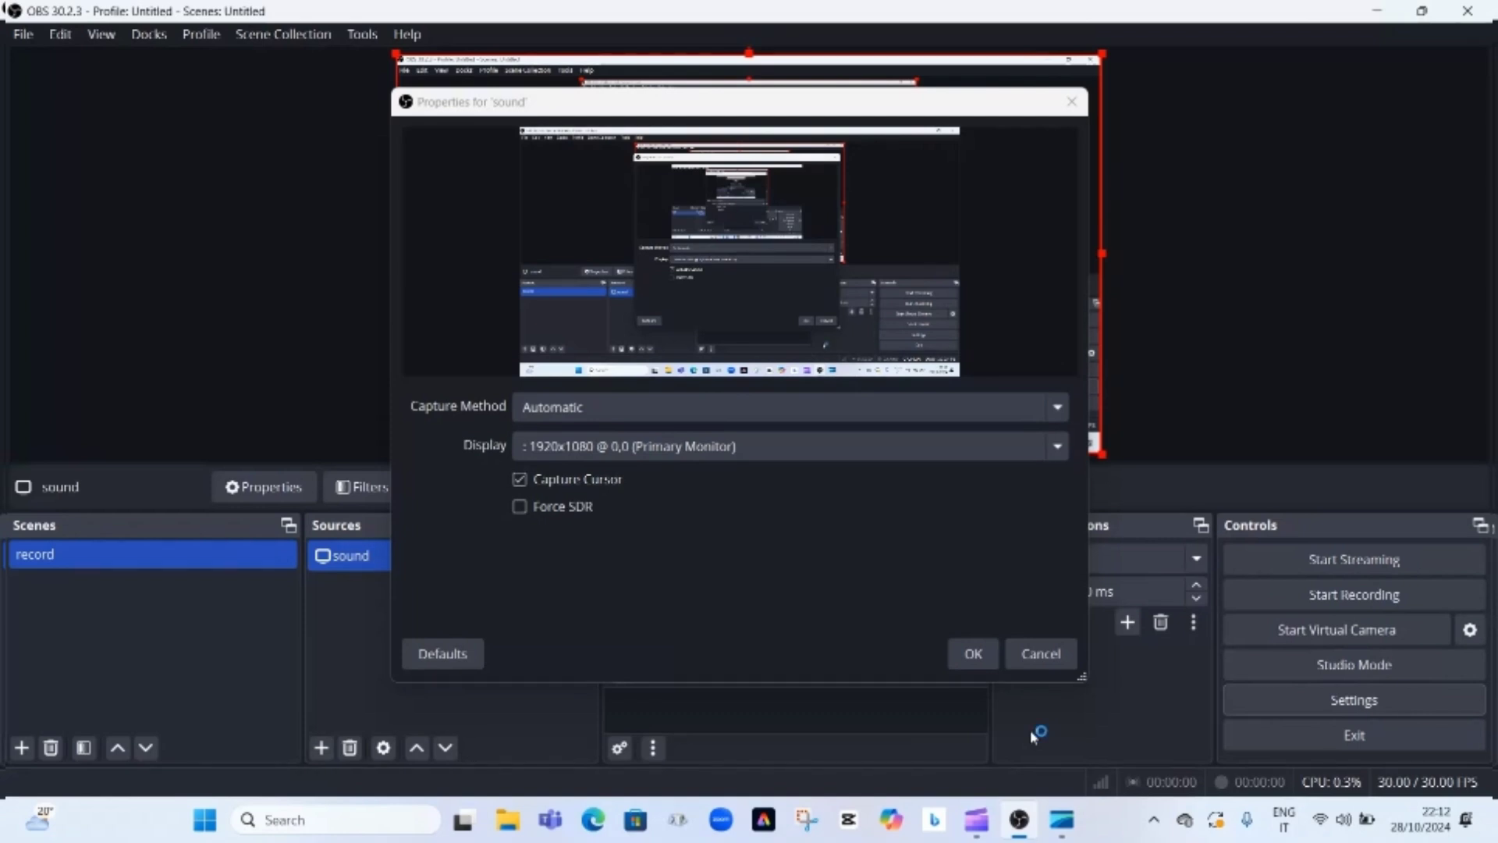
# Reopen Settings on the Output page with x264 encoder, CBR at 6800 Kbps
pyautogui.click(1367, 700)
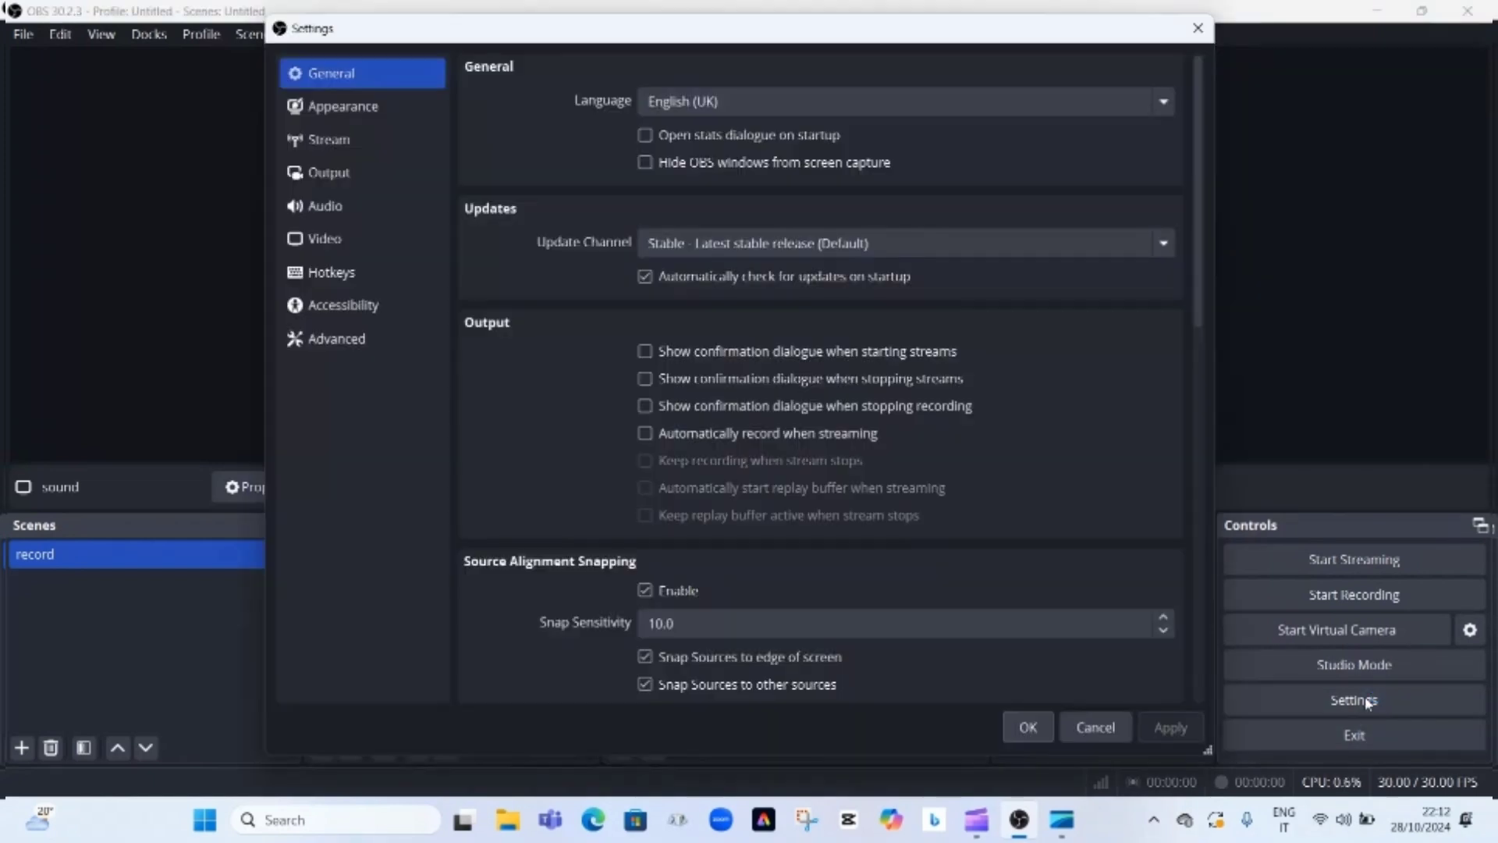
pyautogui.click(290, 238)
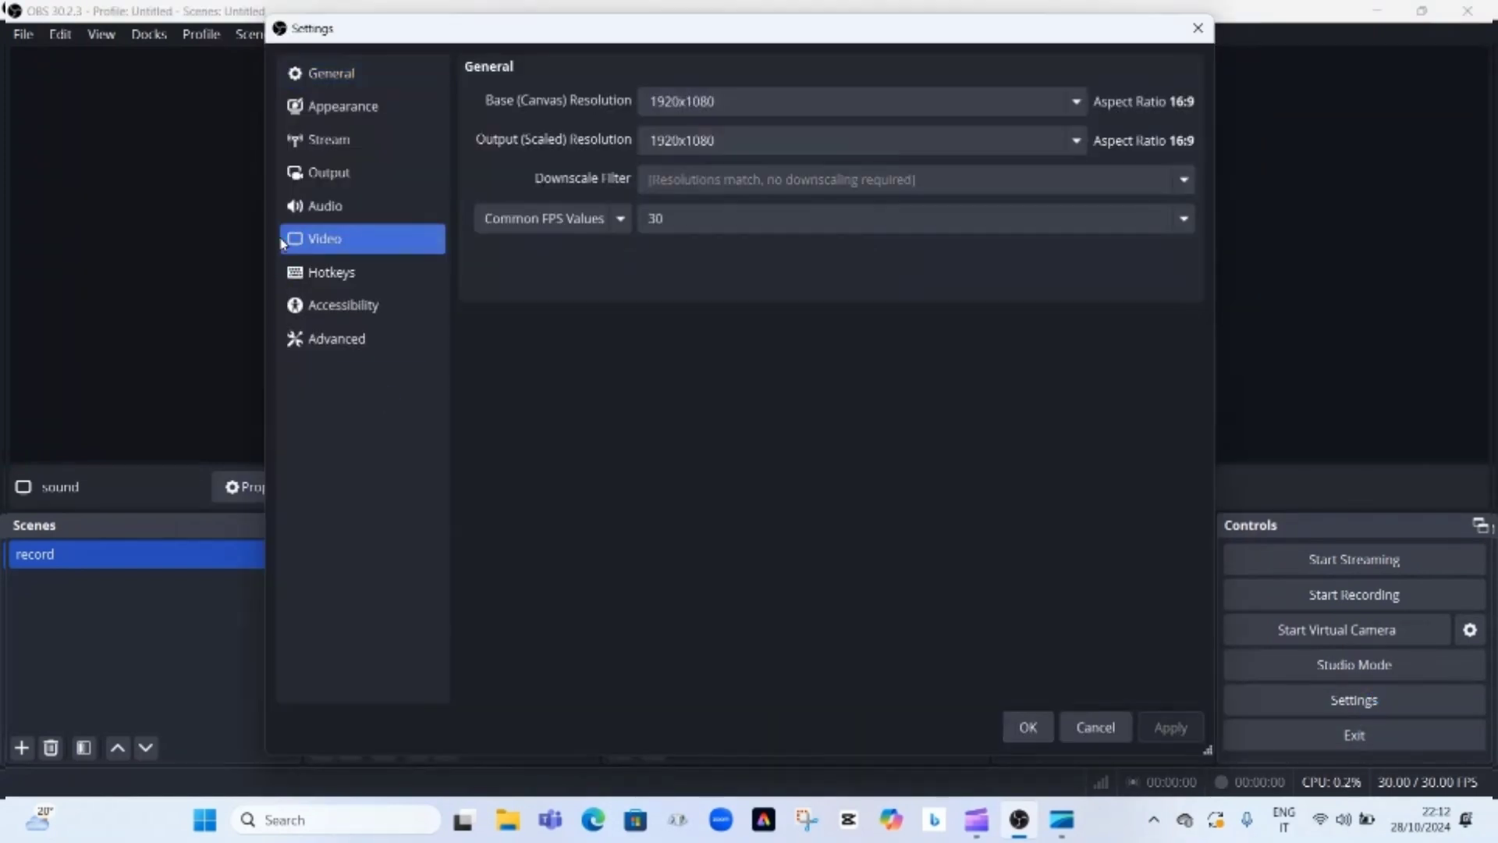
pyautogui.click(330, 173)
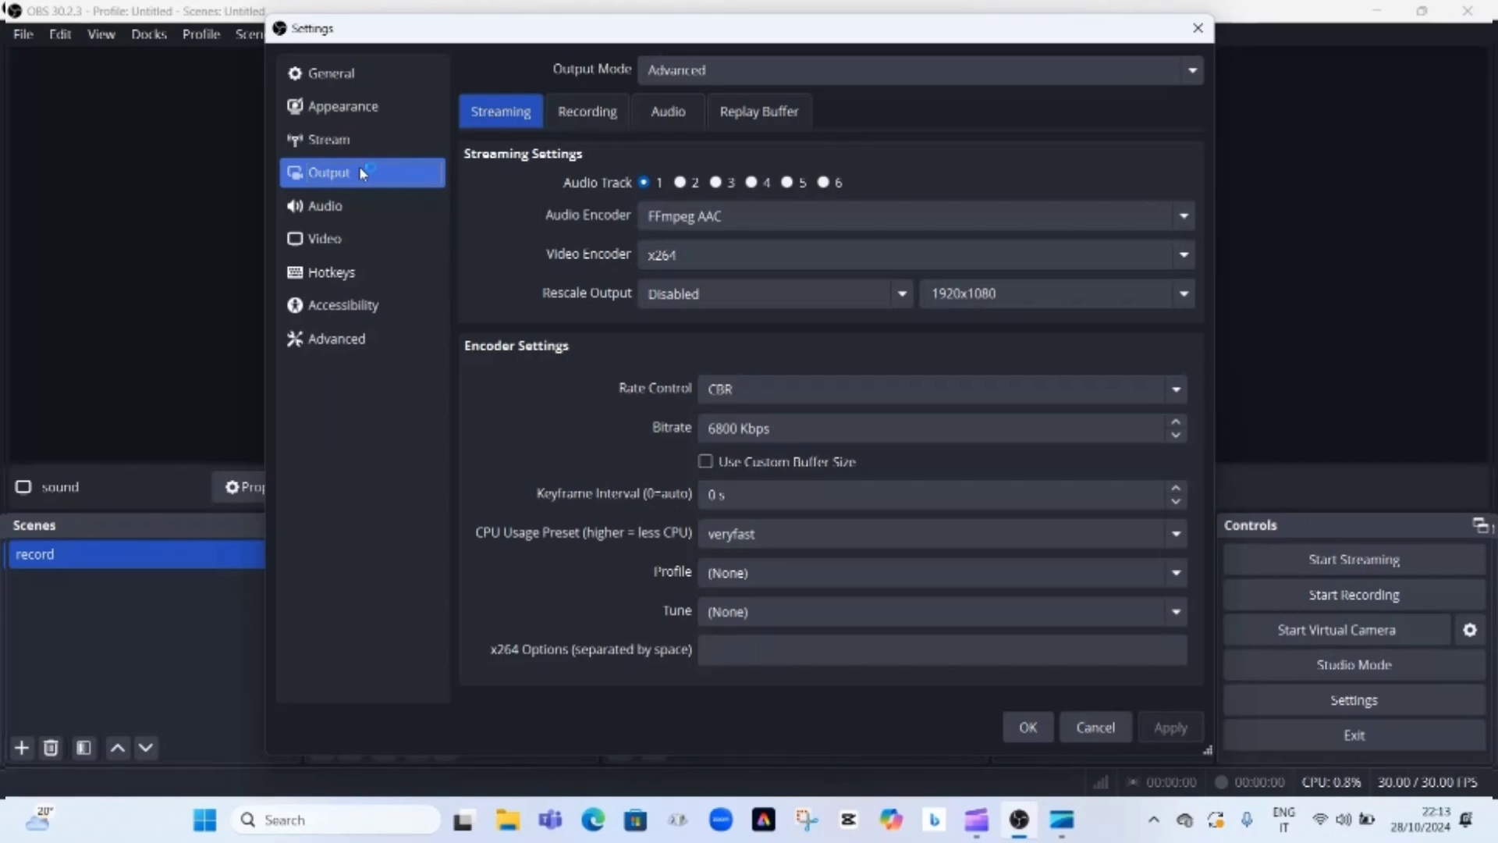
# Show the Recording output settings and bring up the recording folder picker
pyautogui.click(589, 112)
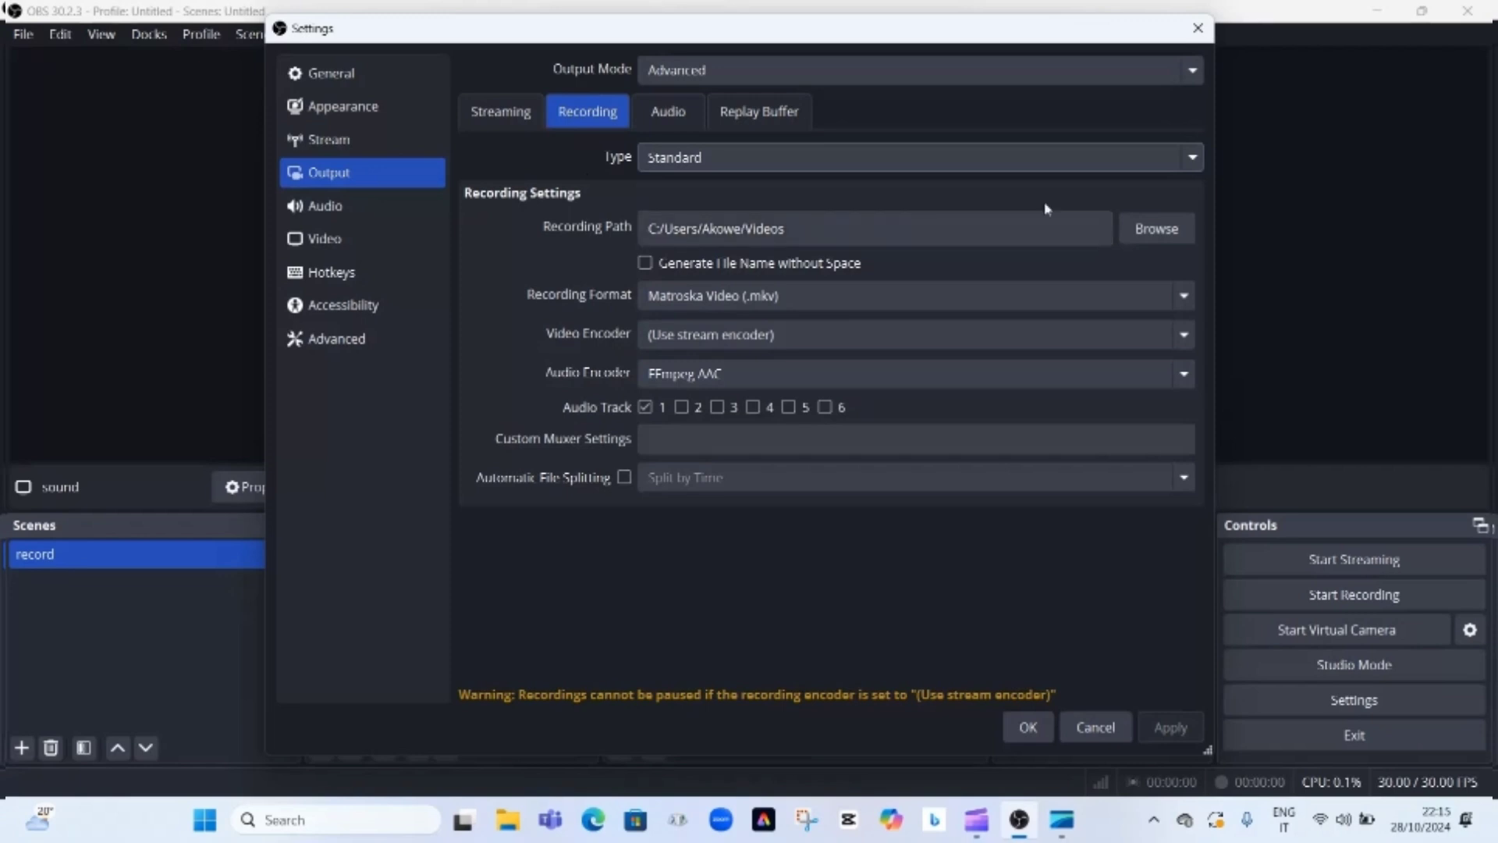
pyautogui.click(1128, 240)
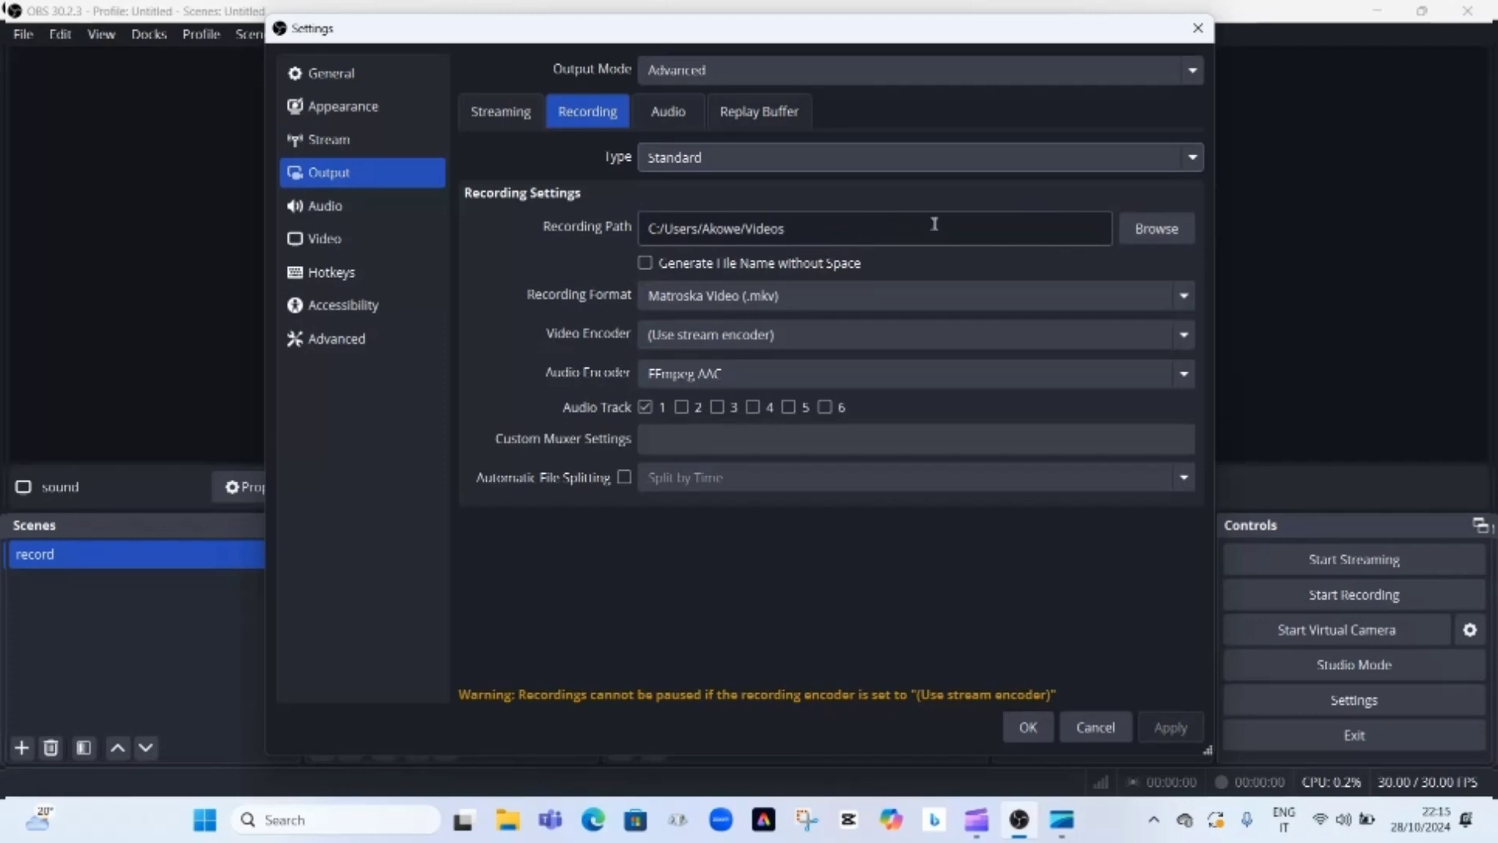
pyautogui.click(1156, 229)
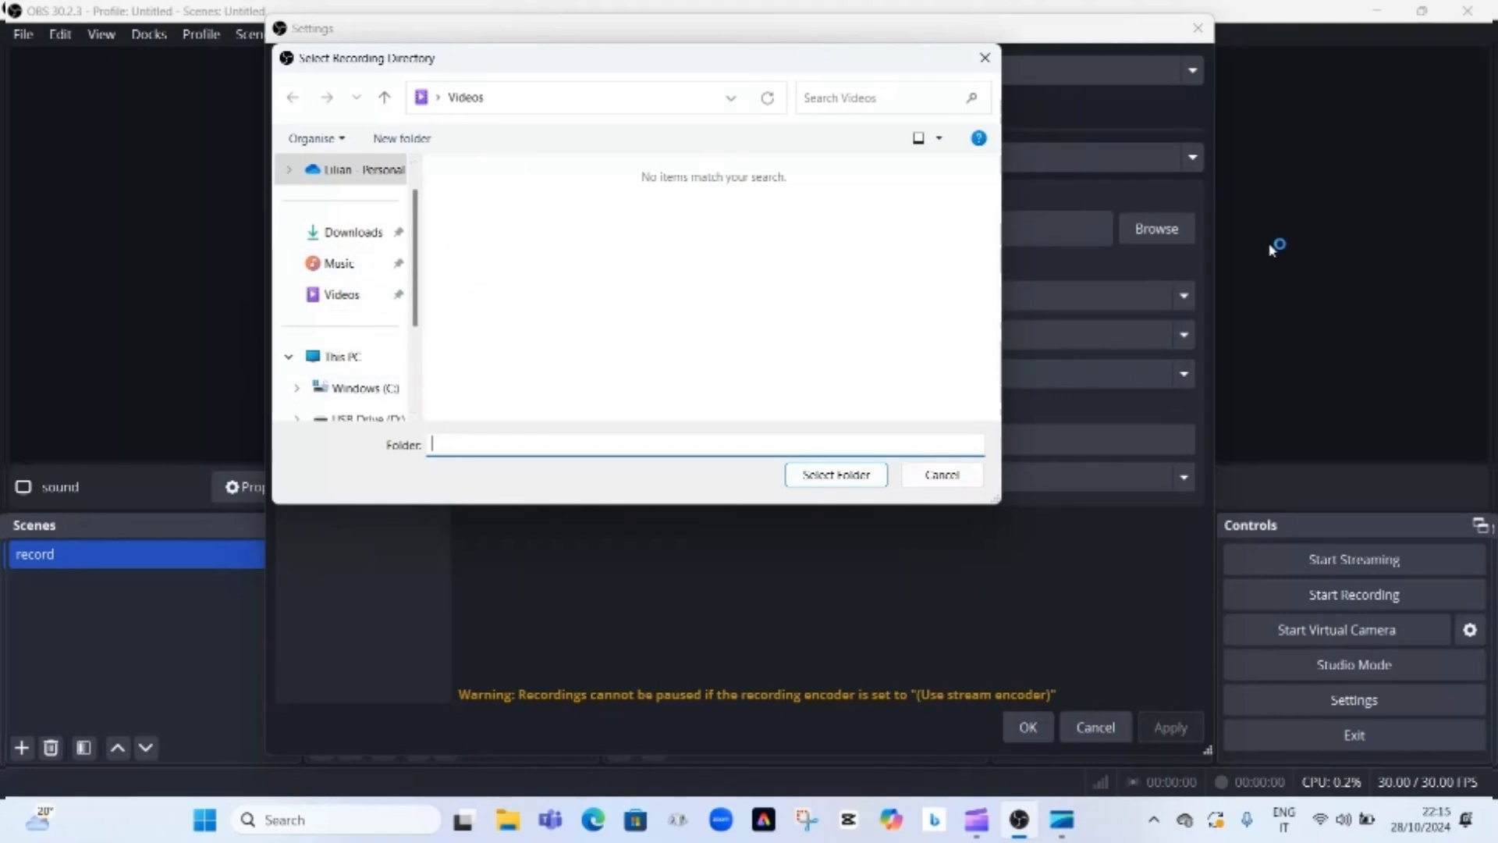
# Cancel the folder picker, keeping recordings in the Videos folder as Matroska (.mkv)
pyautogui.click(986, 59)
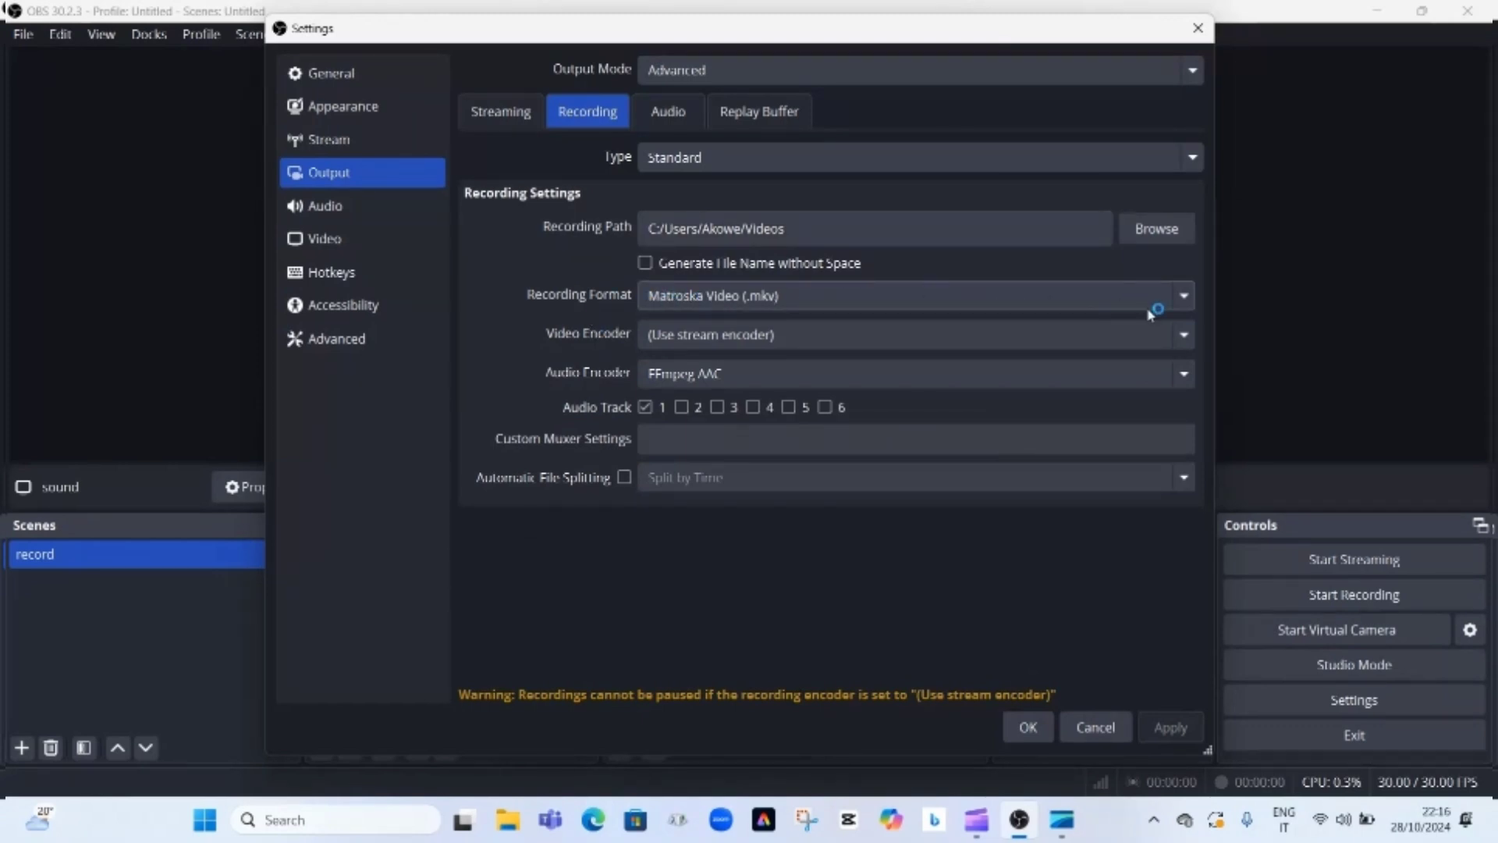
# Keep the recording format as Matroska Video (.mkv) and view the audio tracks at bitrate 160
pyautogui.click(1186, 299)
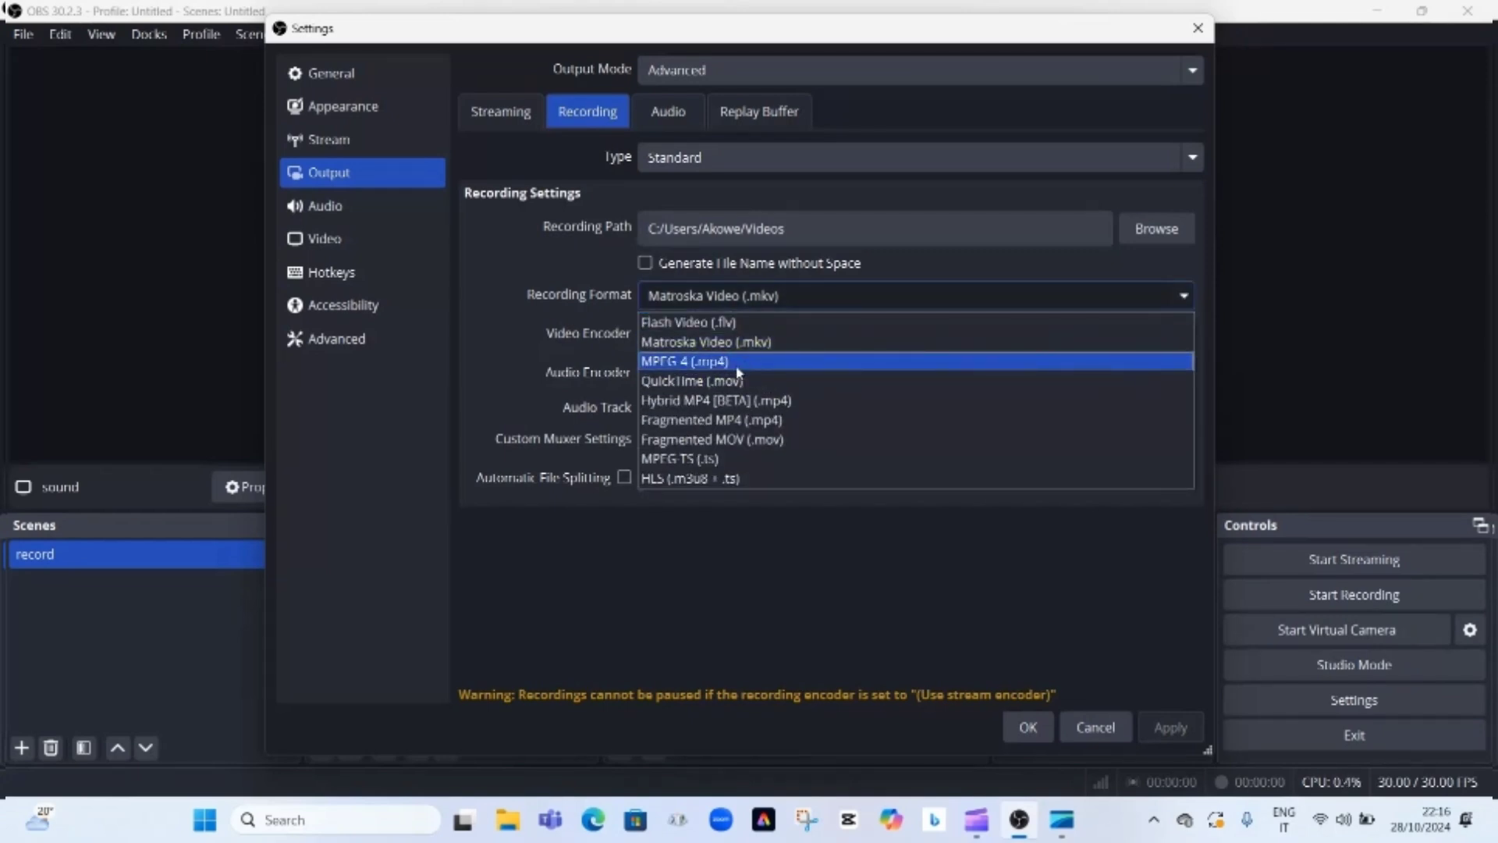
pyautogui.click(777, 343)
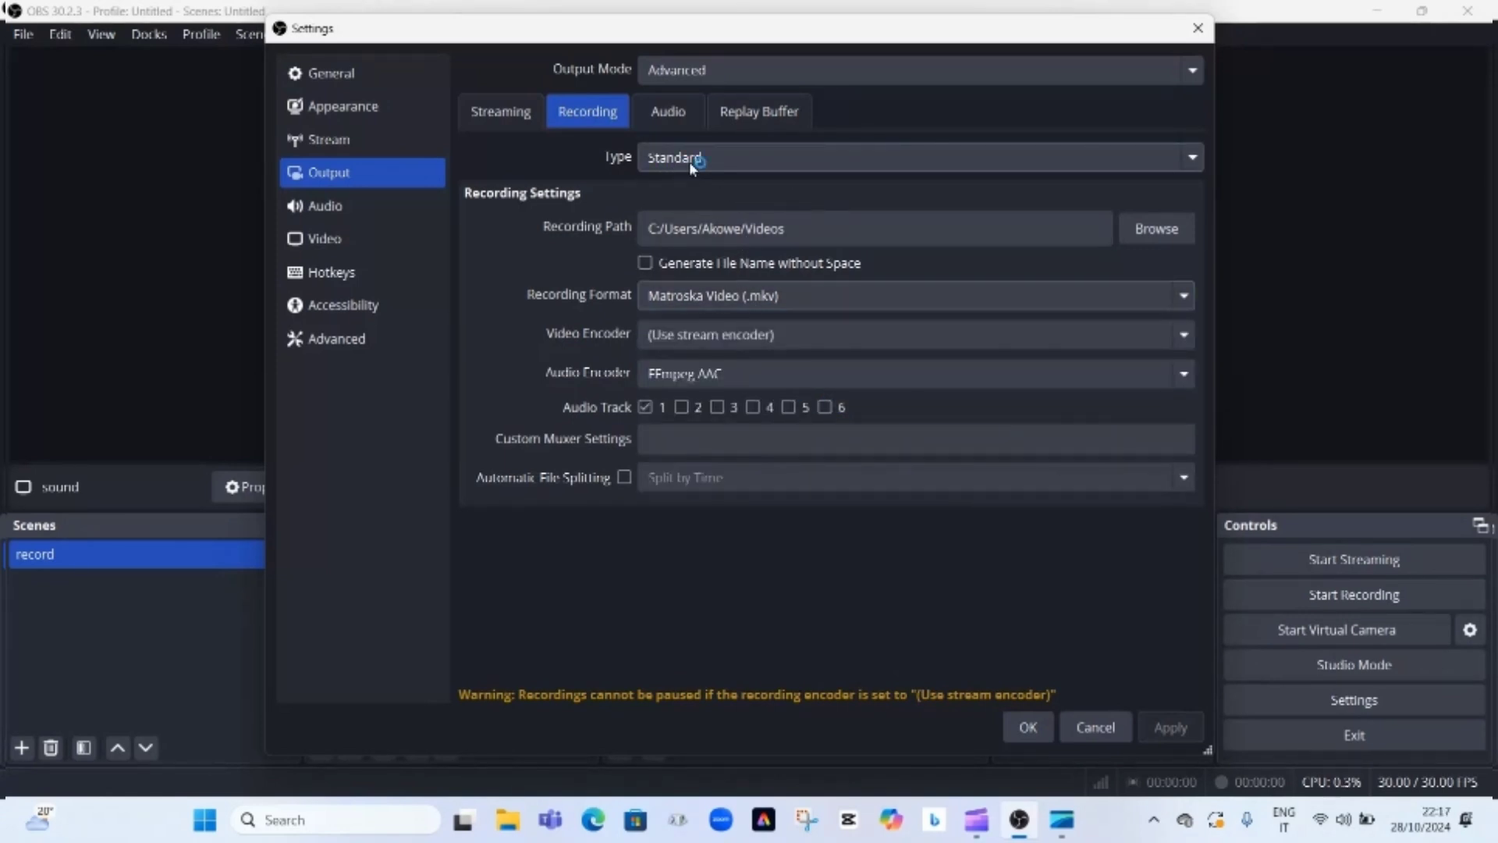
pyautogui.click(692, 116)
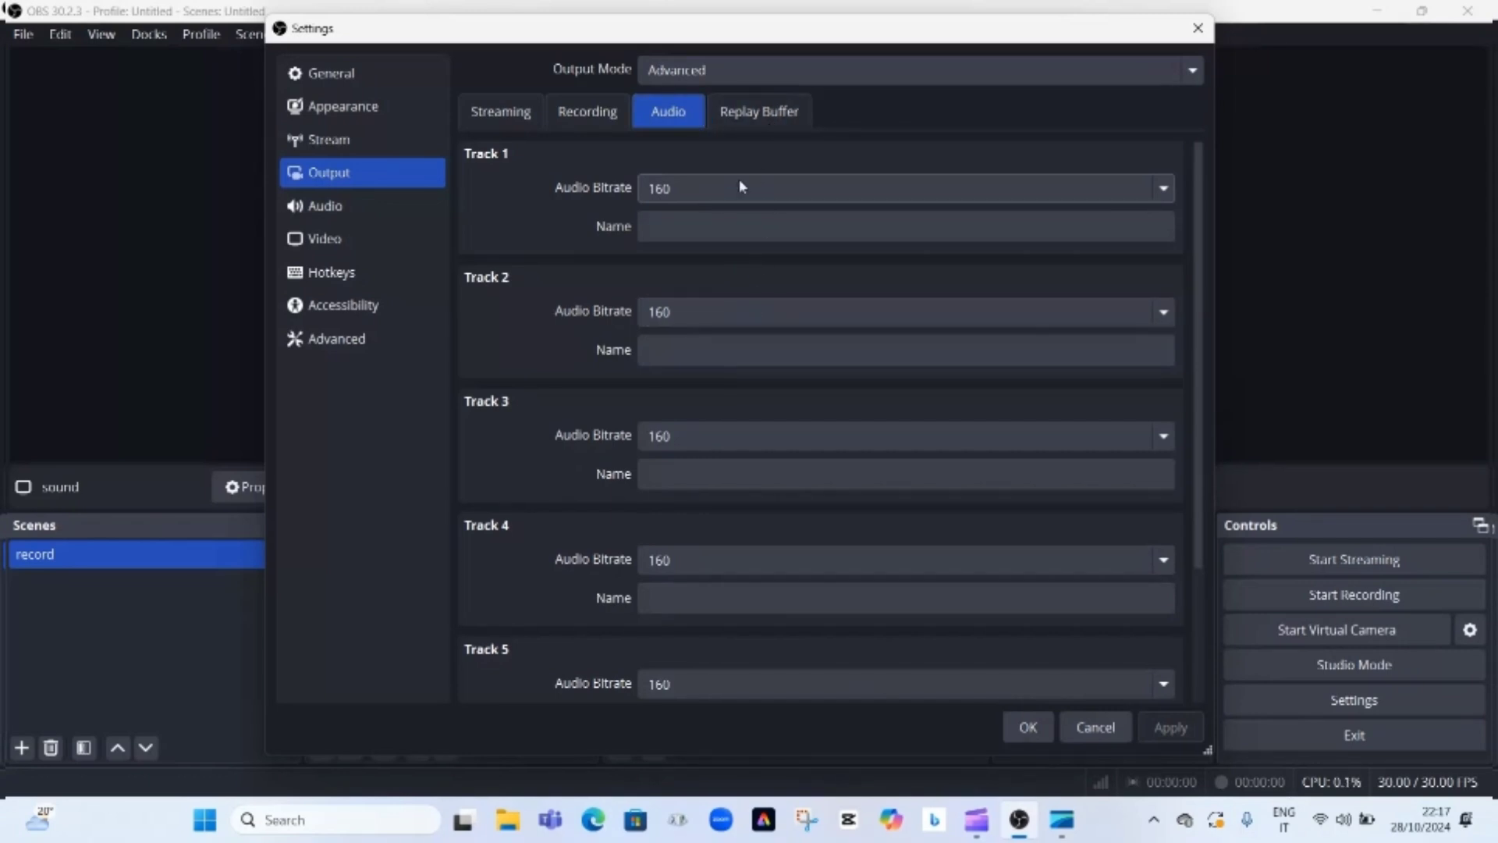
# Review the Replay Buffer and Streaming tabs, then save the output settings with OK
pyautogui.click(768, 125)
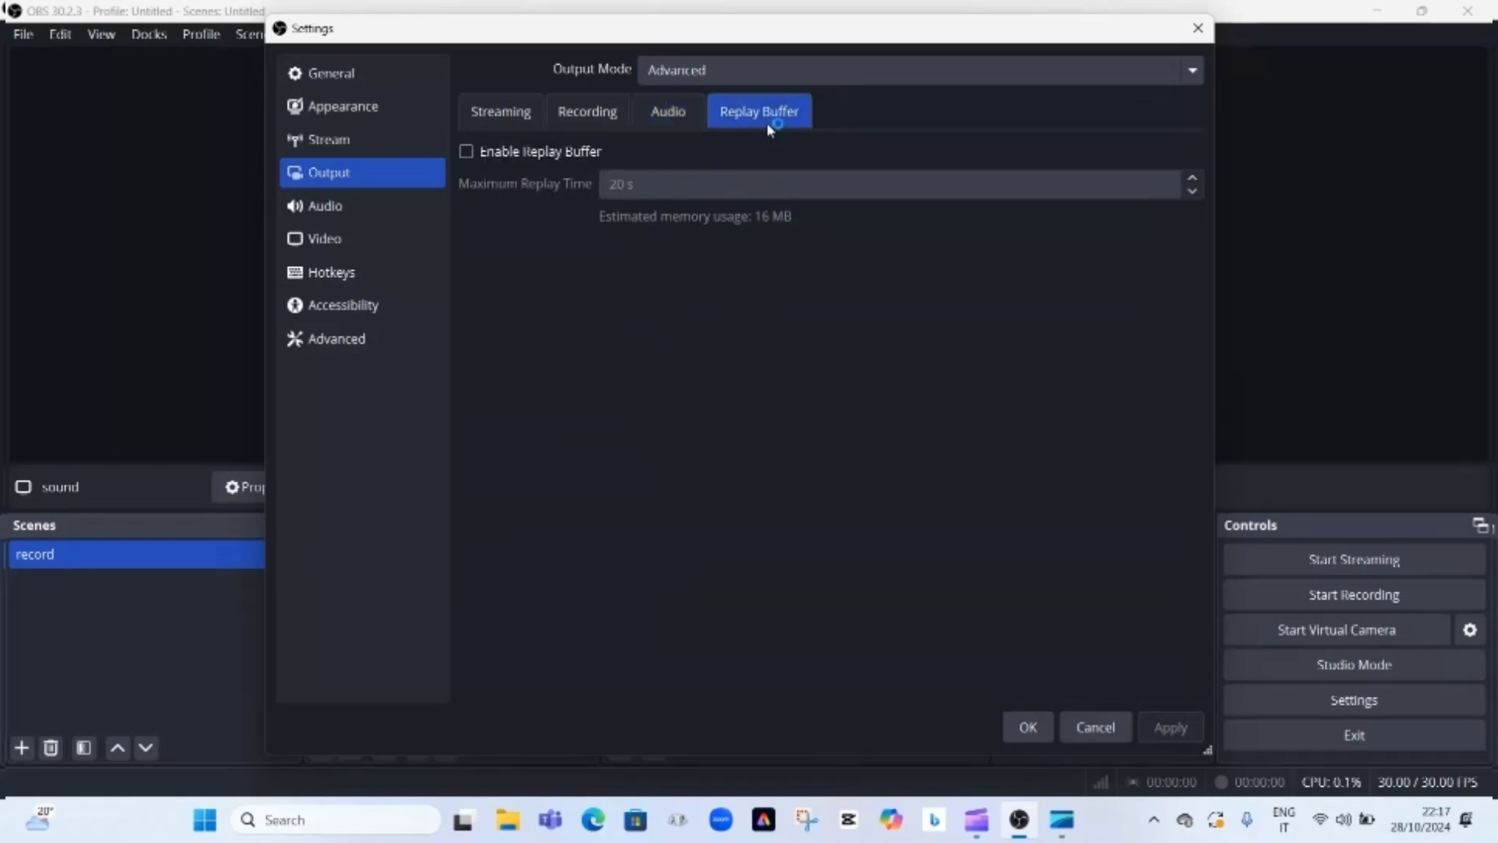
pyautogui.click(519, 122)
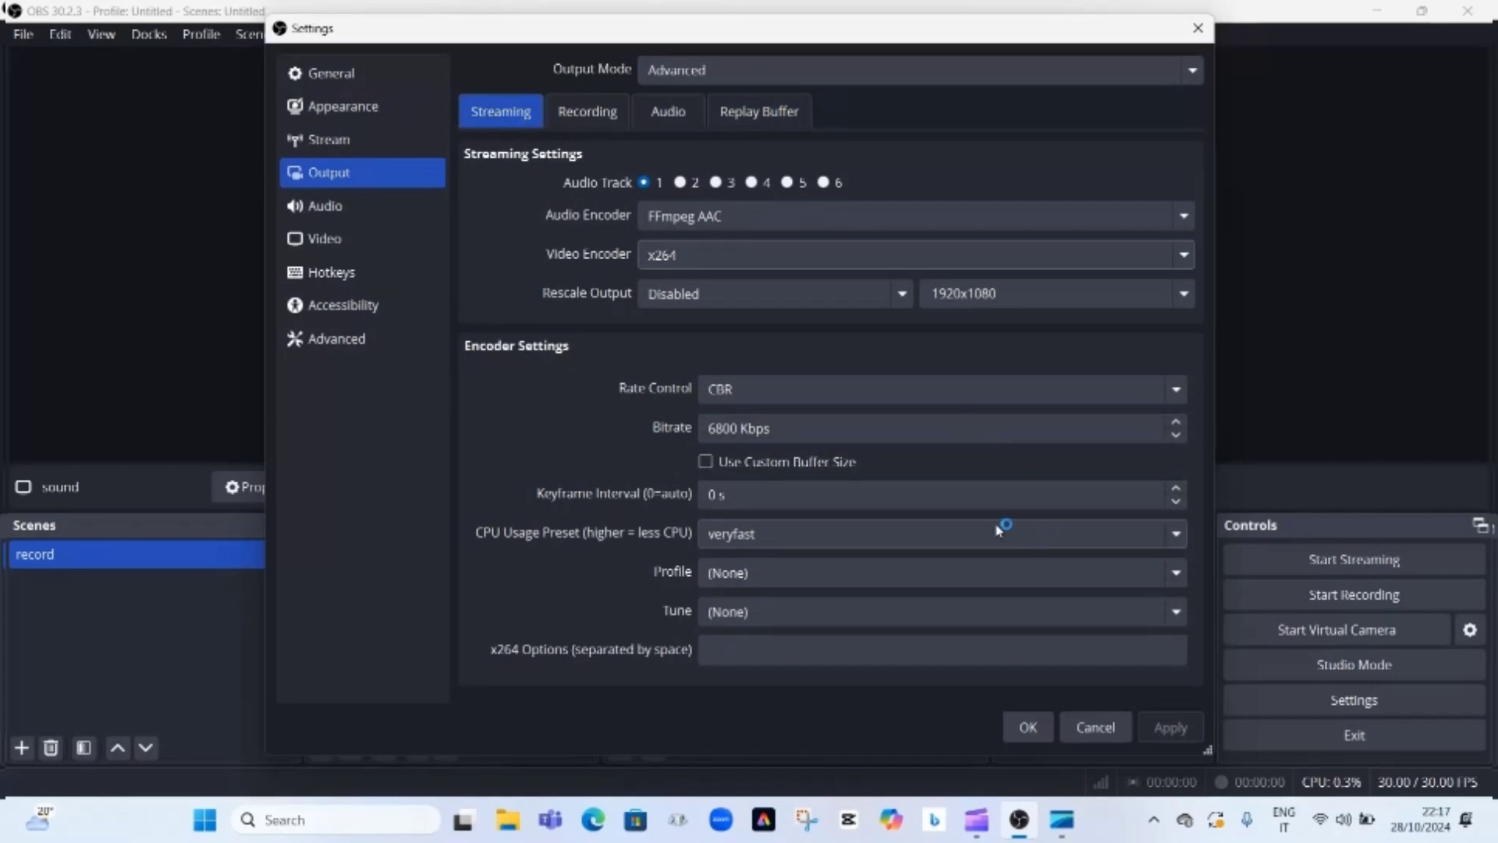
pyautogui.moveTo(1061, 819)
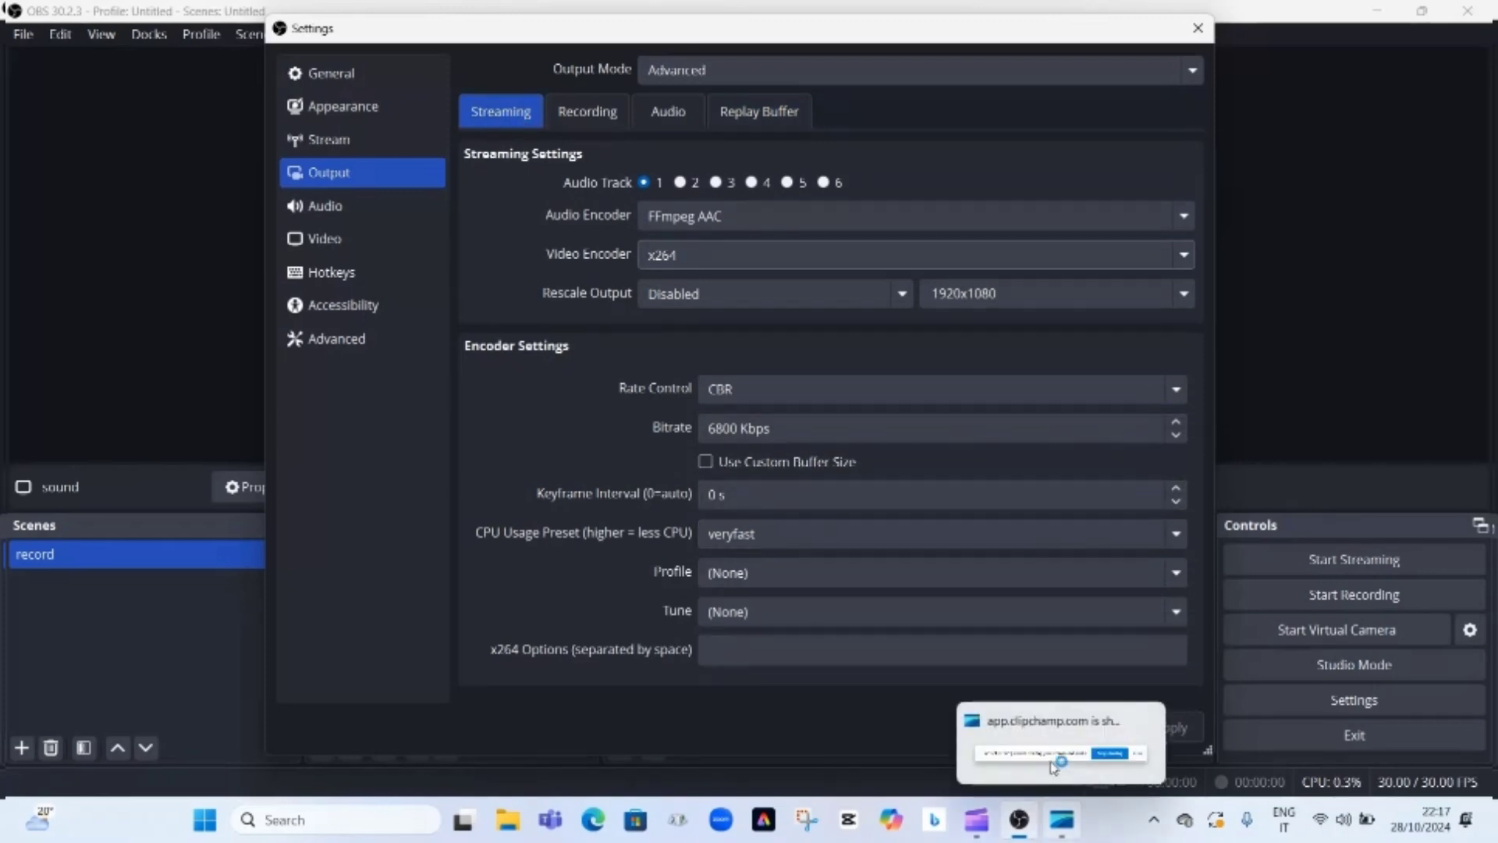
pyautogui.hotkey('ctrl', 'Tab')
pyautogui.click(1029, 727)
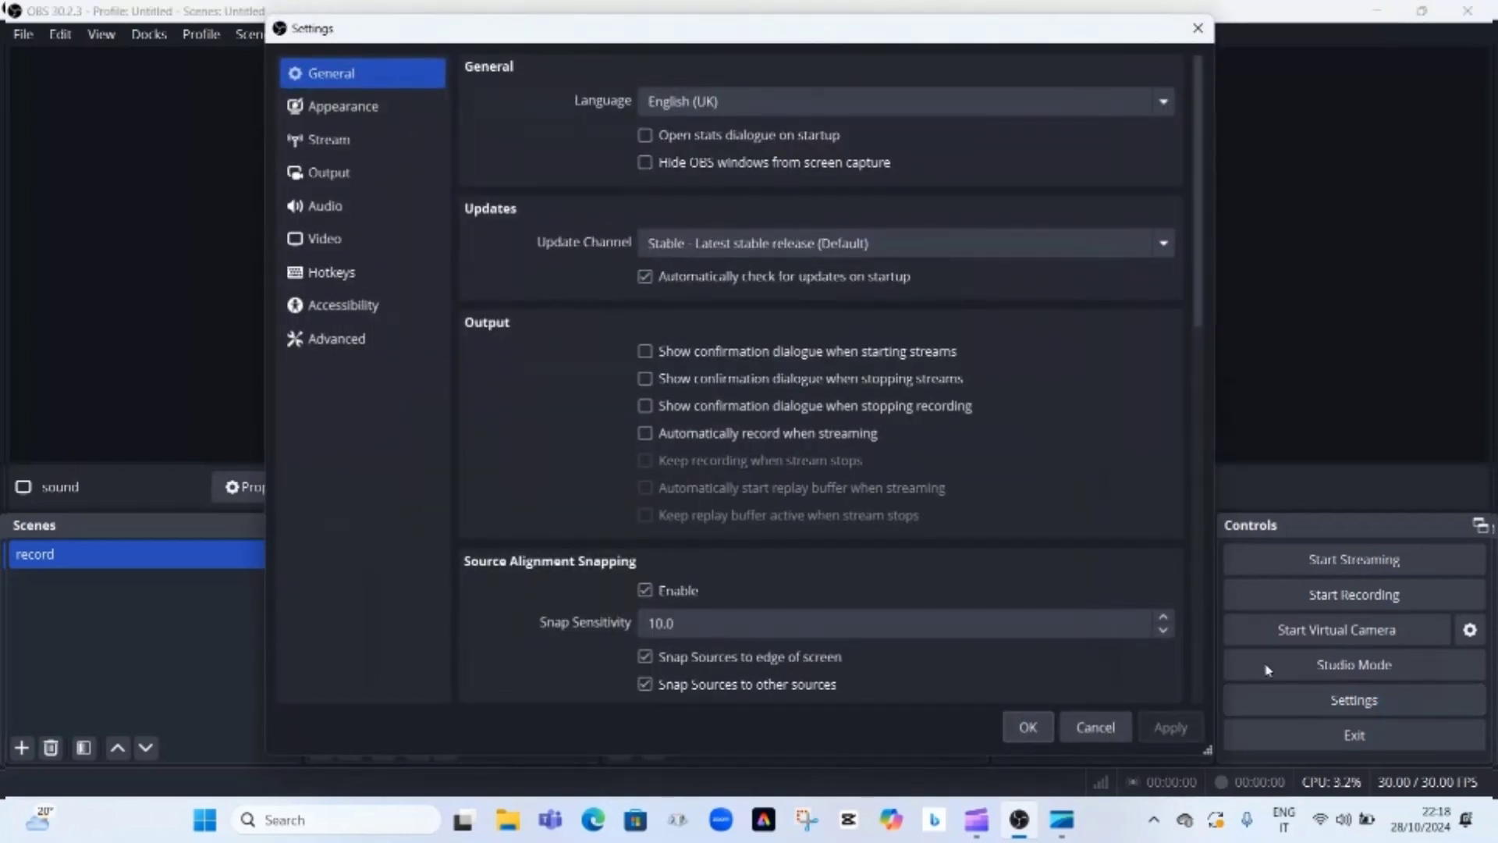
# Review the hotkey assignments, close Settings, and bring CapCut Web's start page to the front
pyautogui.click(345, 274)
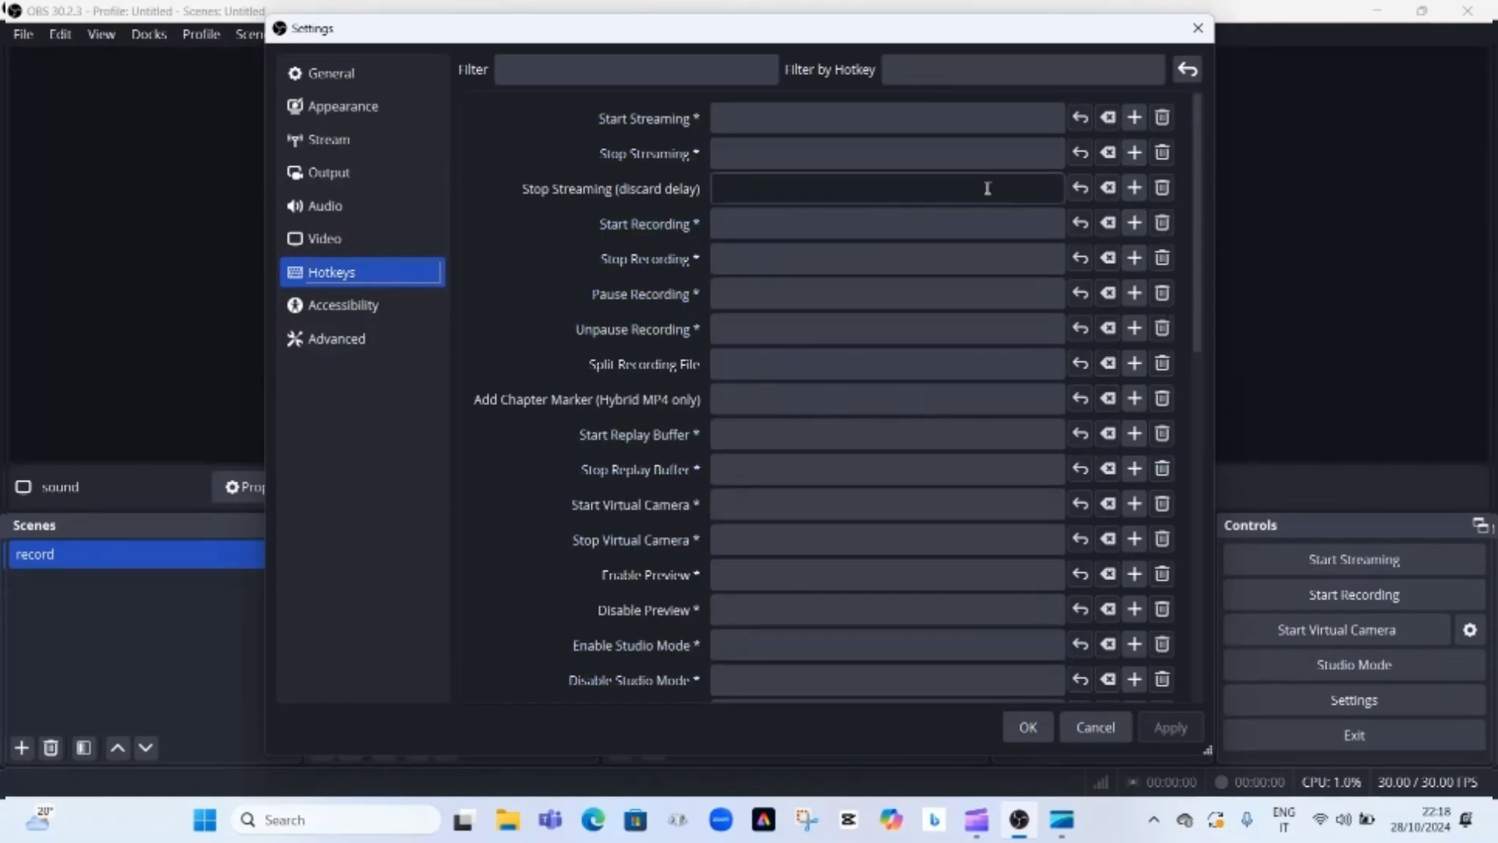
pyautogui.click(1022, 729)
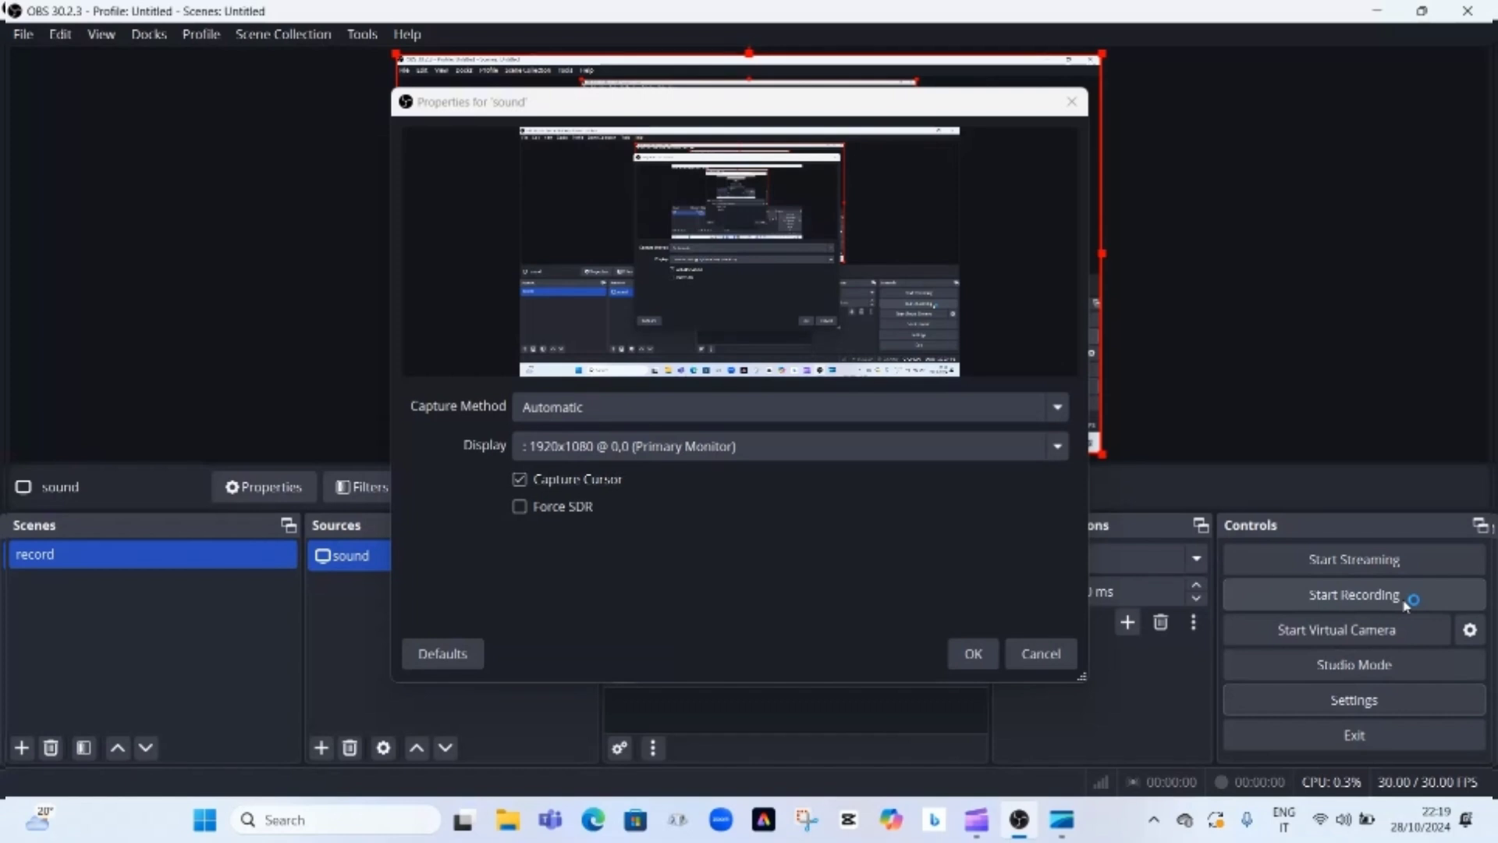
pyautogui.click(848, 819)
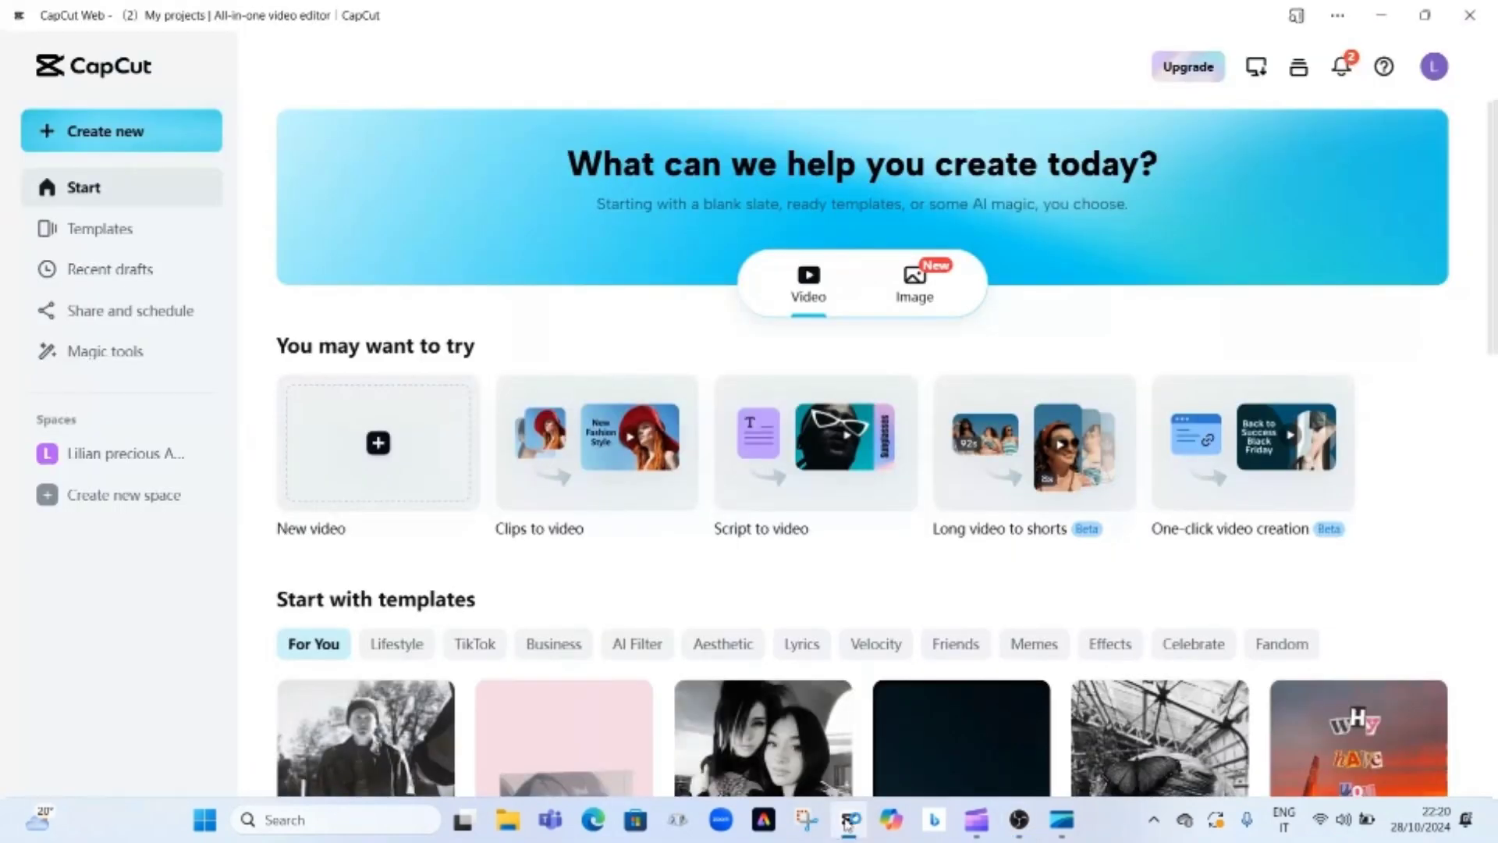